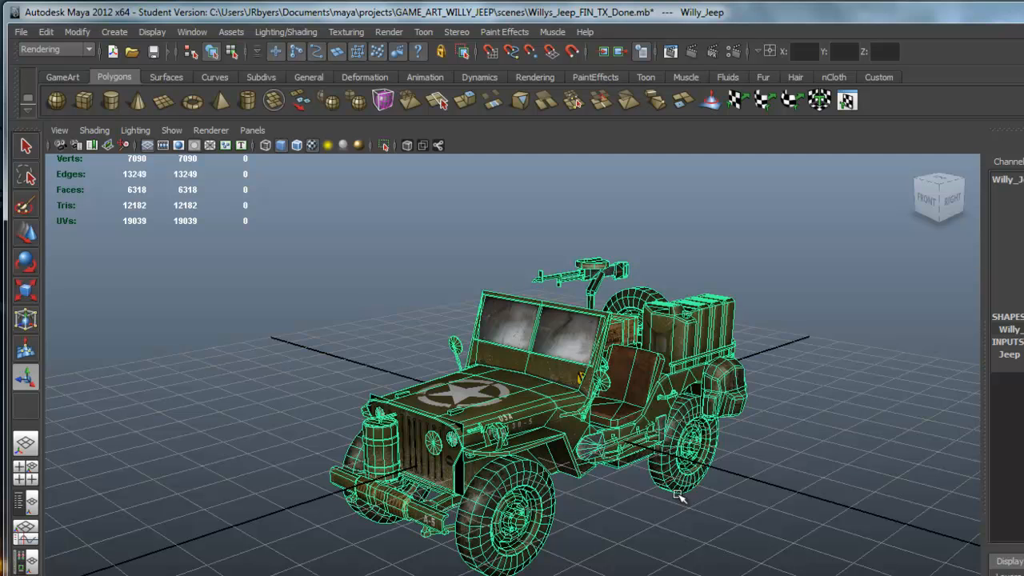
- Delete the construction history of the selected jeep
{"action": "left_click_drag", "start_coordinate": [659, 528], "coordinate": [647, 506], "text": "alt"}
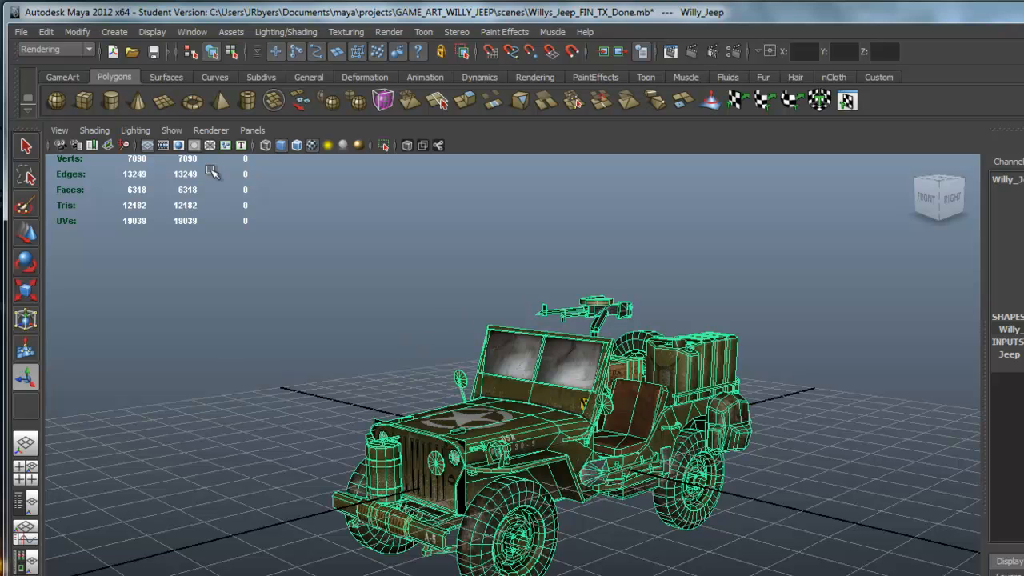
{"action": "left_click", "coordinate": [45, 32]}
{"action": "mouse_move", "coordinate": [90, 195]}
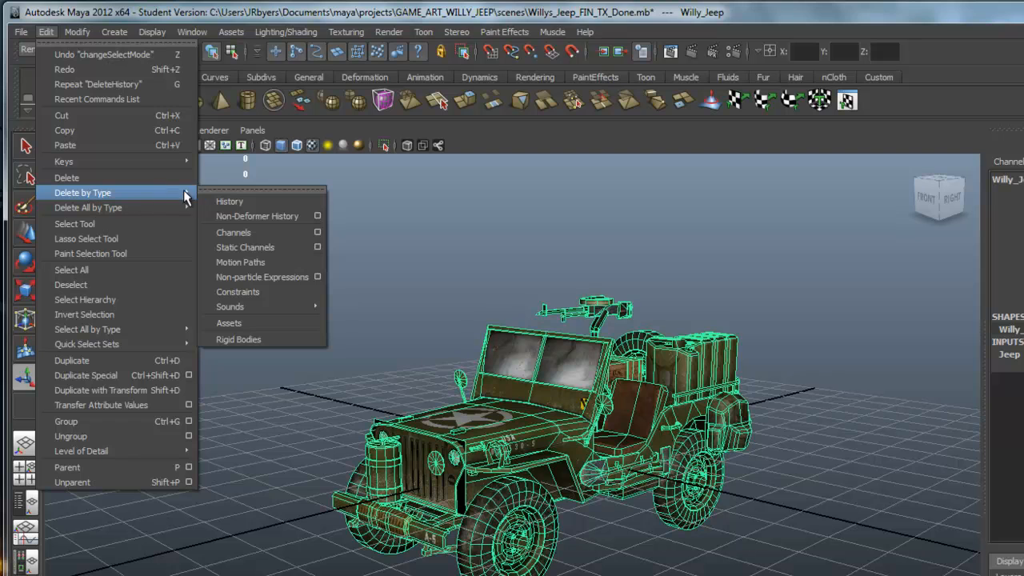
{"action": "left_click", "coordinate": [240, 203]}
- Freeze the jeep's transformations and center its pivot
{"action": "left_click", "coordinate": [85, 31]}
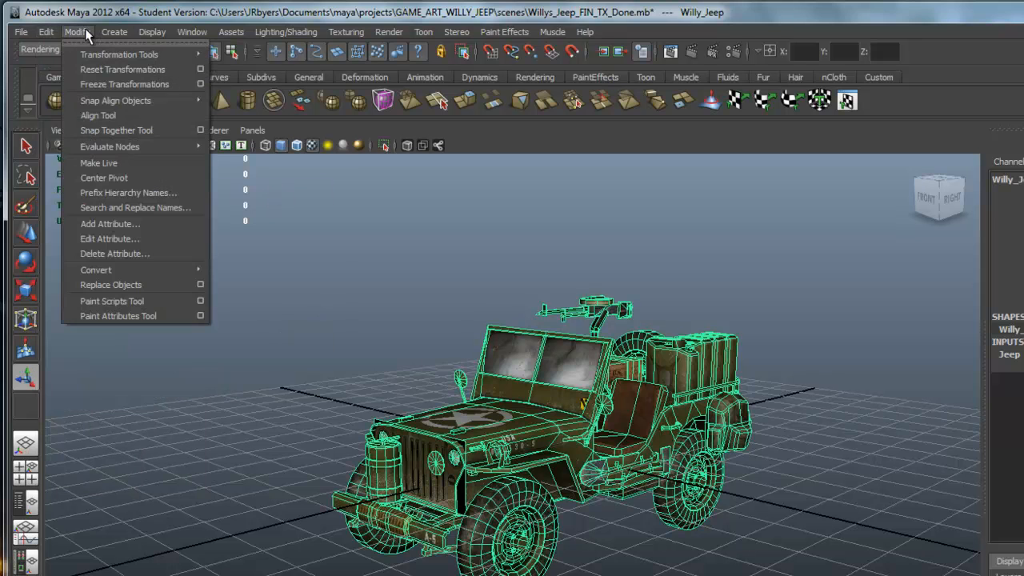
{"action": "left_click", "coordinate": [120, 85]}
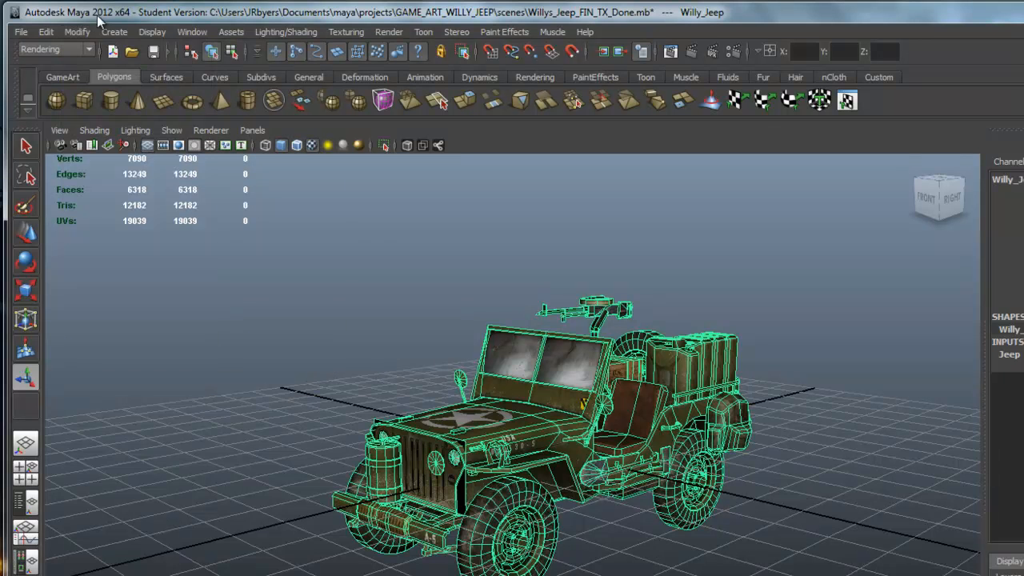
{"action": "left_click", "coordinate": [77, 31]}
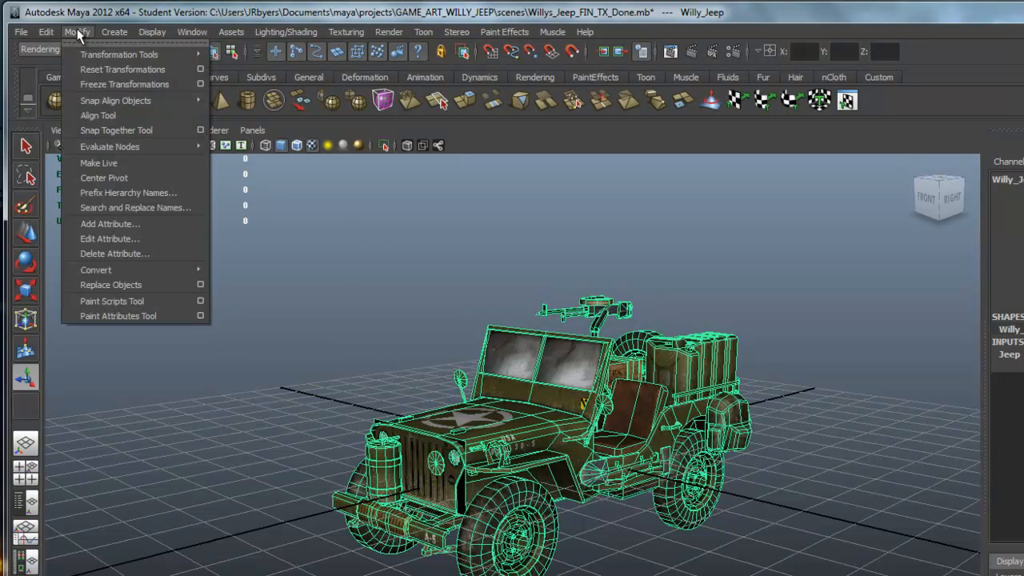
{"action": "left_click", "coordinate": [103, 176]}
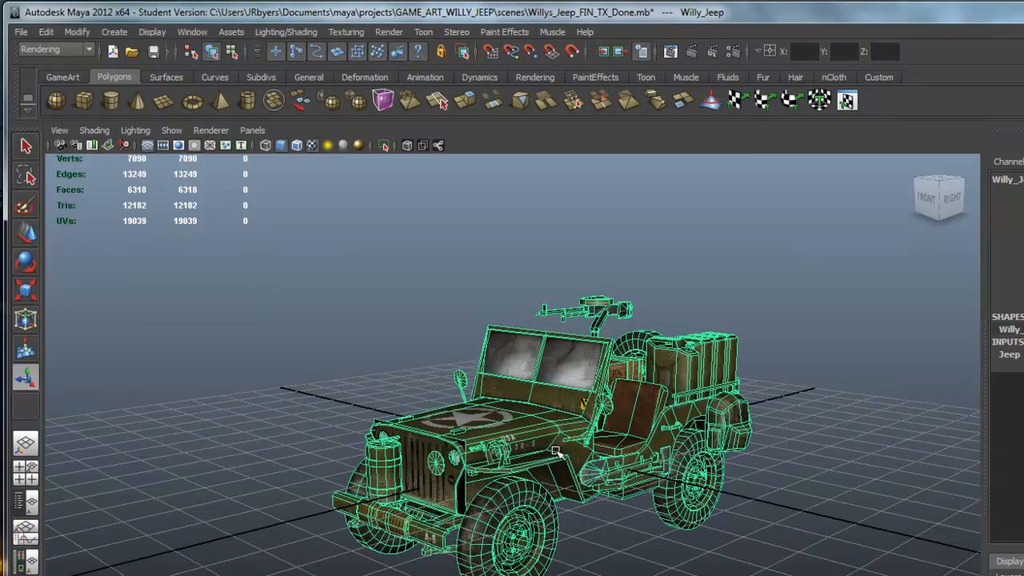
- Activate the Move tool and show the whole jeep enlarged in the right side view
{"action": "key", "text": "w"}
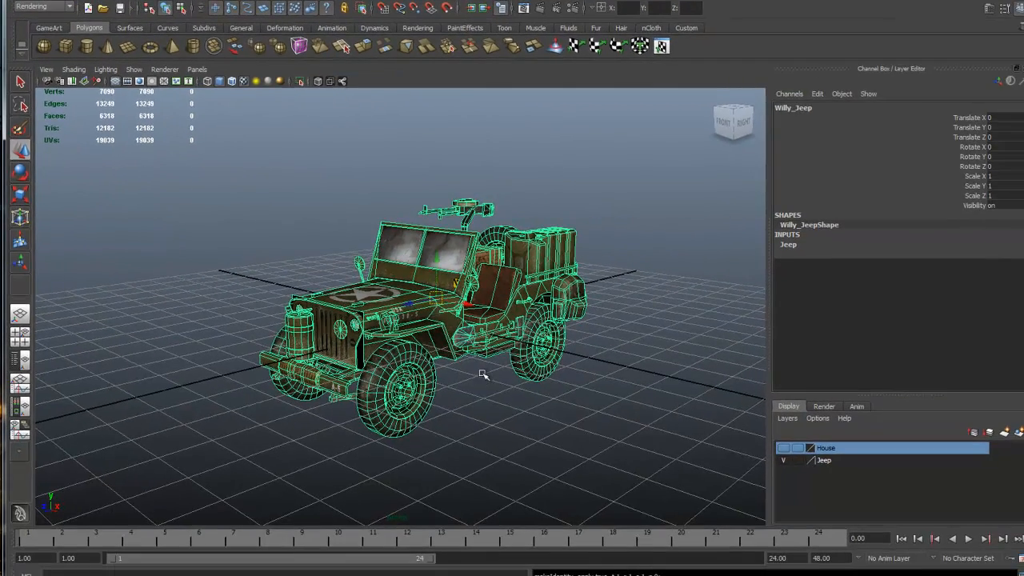
{"action": "key", "text": "space"}
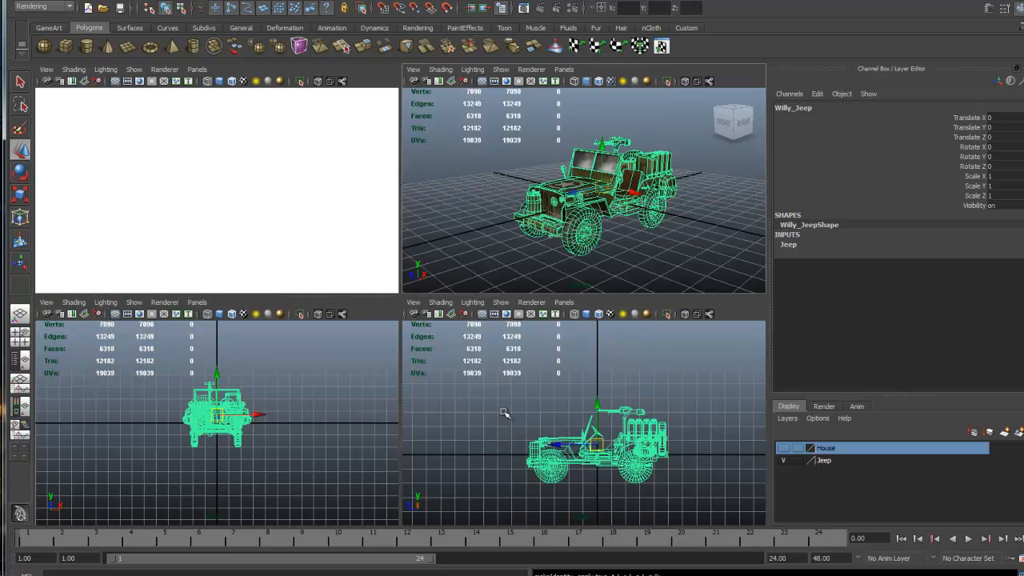
{"action": "key", "text": "space"}
{"action": "scroll", "coordinate": [489, 384], "scroll_direction": "up", "scroll_amount": 3}
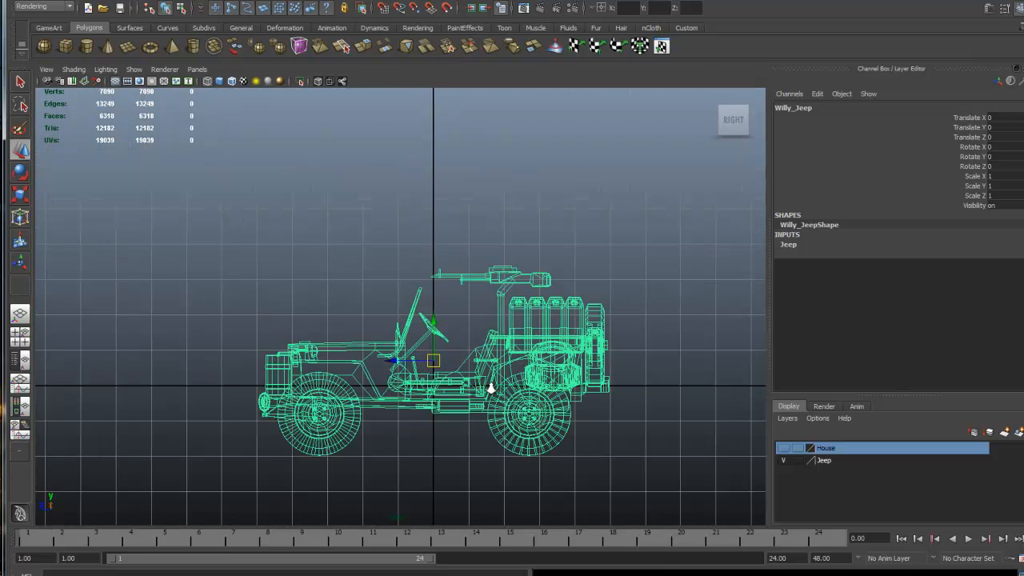
{"action": "middle_click_drag", "start_coordinate": [497, 438], "coordinate": [488, 368], "text": "alt"}
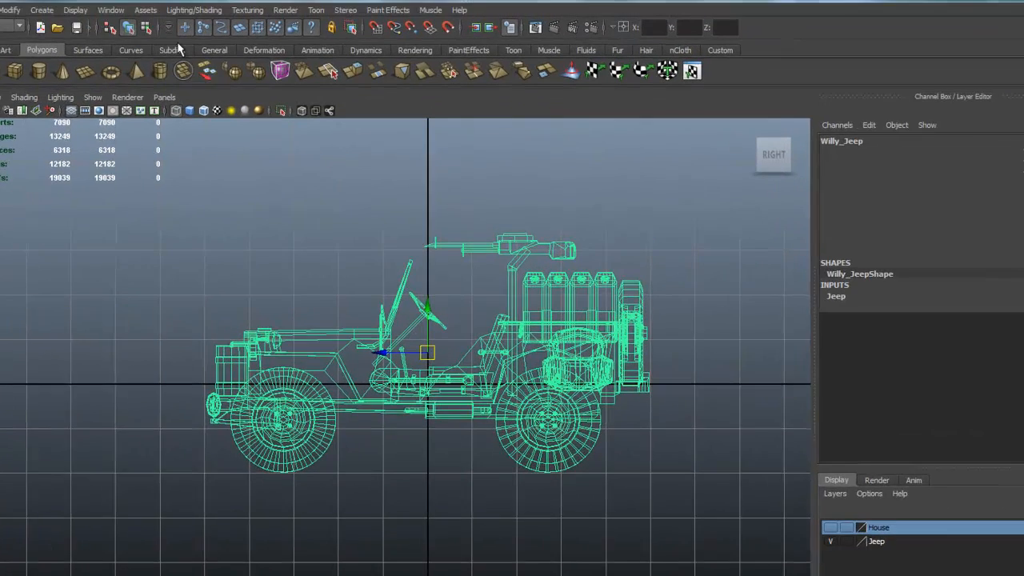
- Check the linear working units in the general Settings preferences and save the preferences
{"action": "left_click", "coordinate": [56, 33]}
{"action": "mouse_move", "coordinate": [65, 117]}
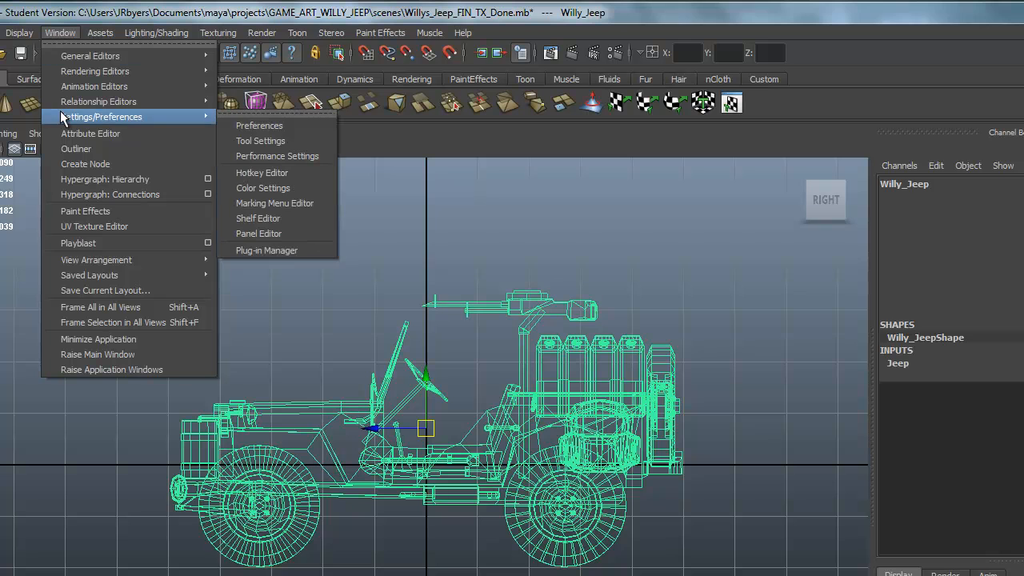
{"action": "left_click", "coordinate": [259, 125]}
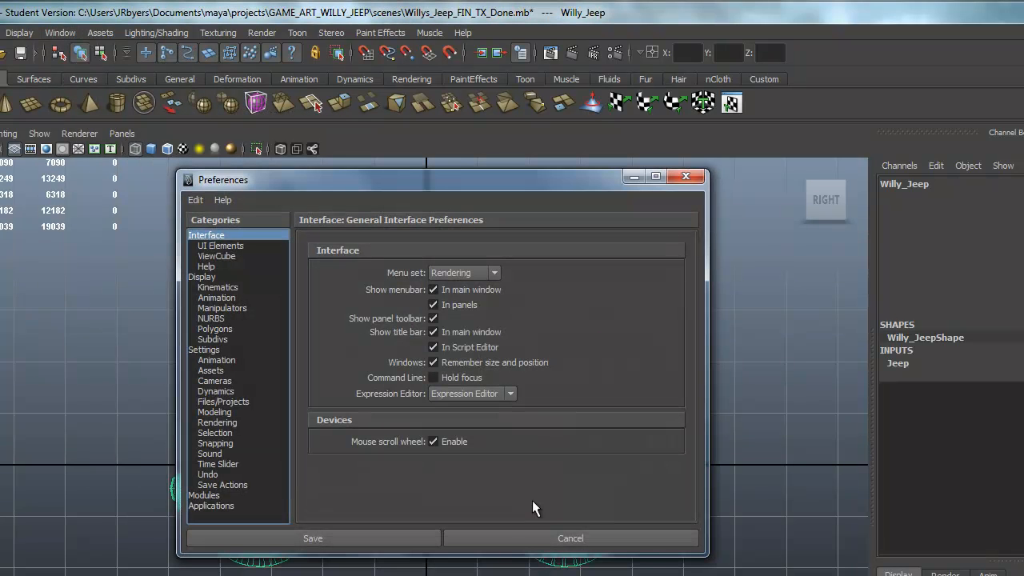
{"action": "left_click", "coordinate": [214, 350]}
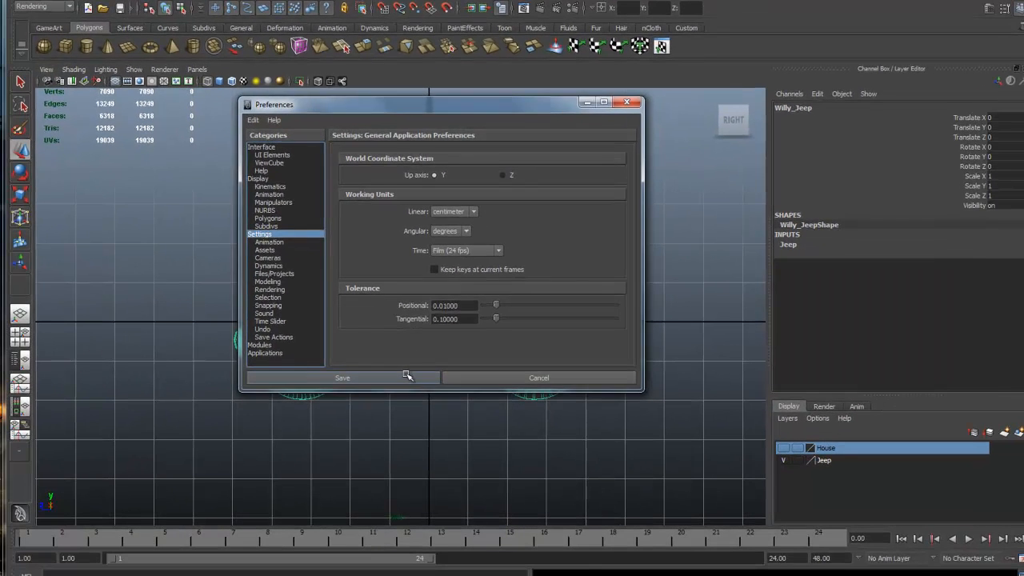
{"action": "left_click", "coordinate": [405, 395]}
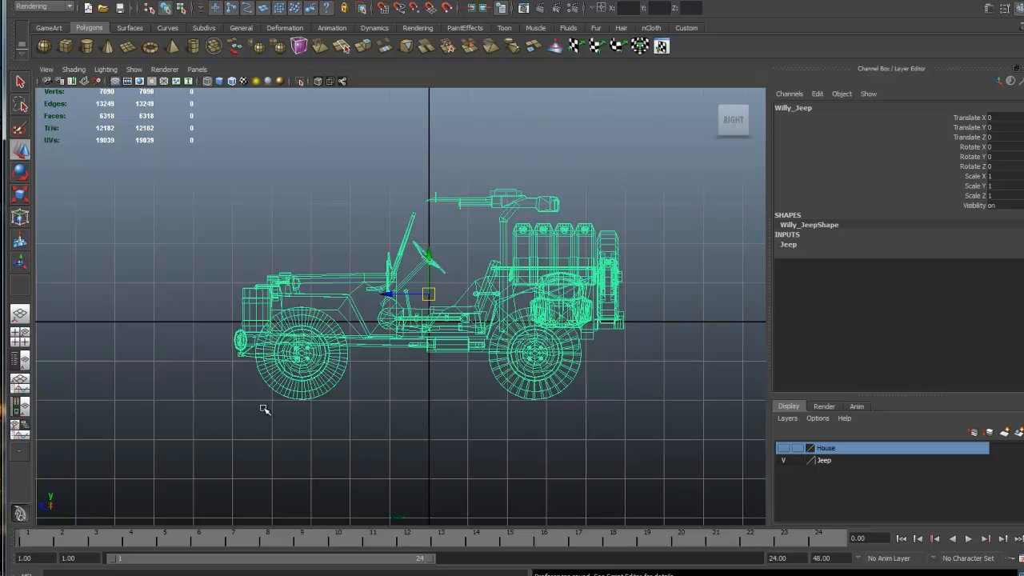
{"action": "left_click", "coordinate": [643, 392]}
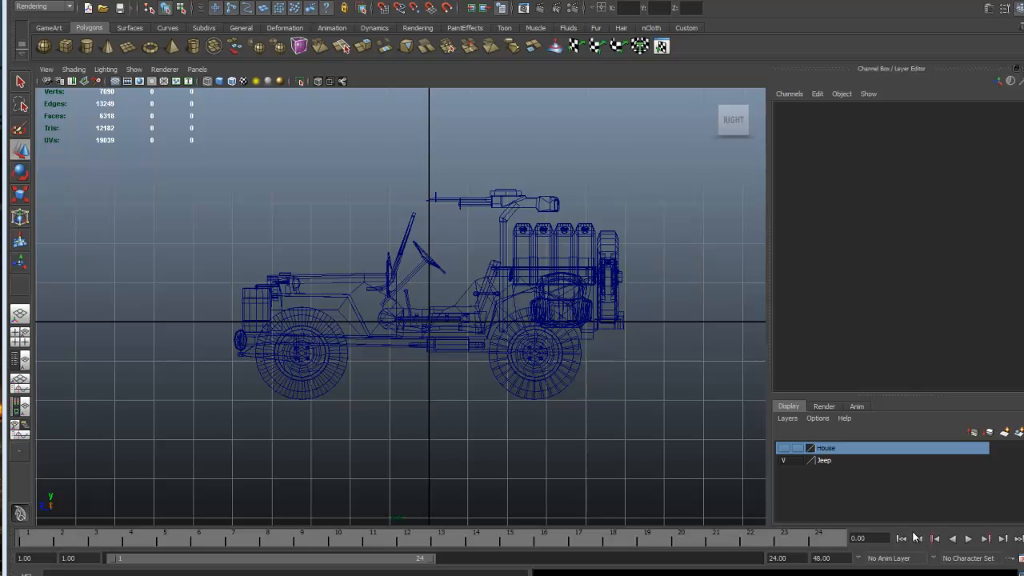
{"action": "left_click", "coordinate": [437, 324]}
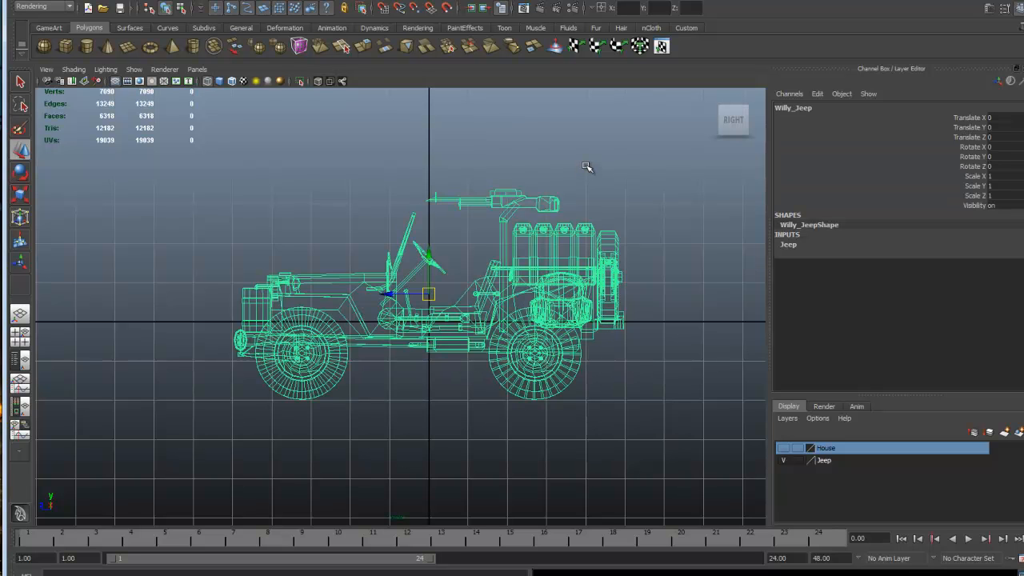
{"action": "key", "text": "space"}
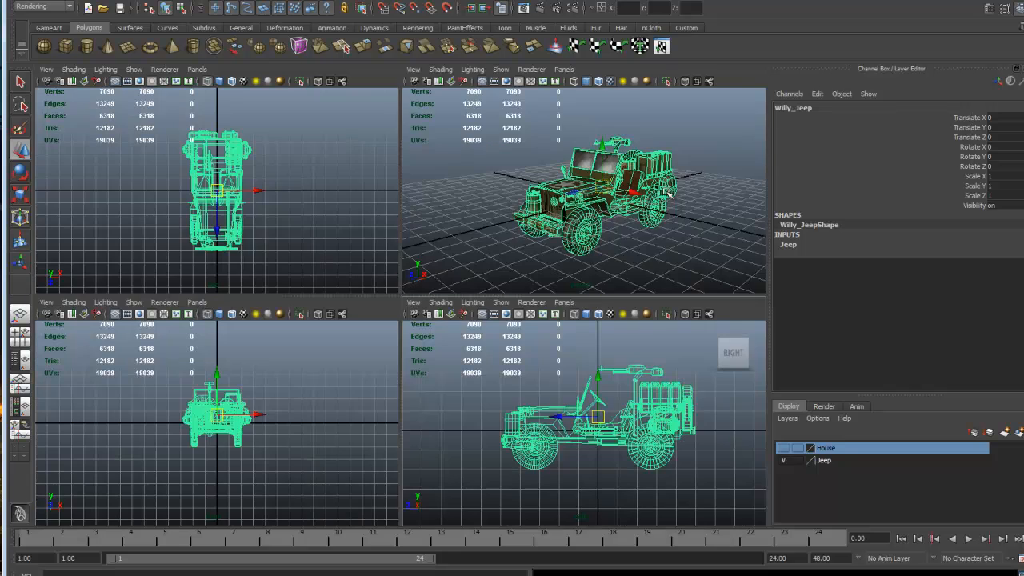
{"action": "key", "text": "space"}
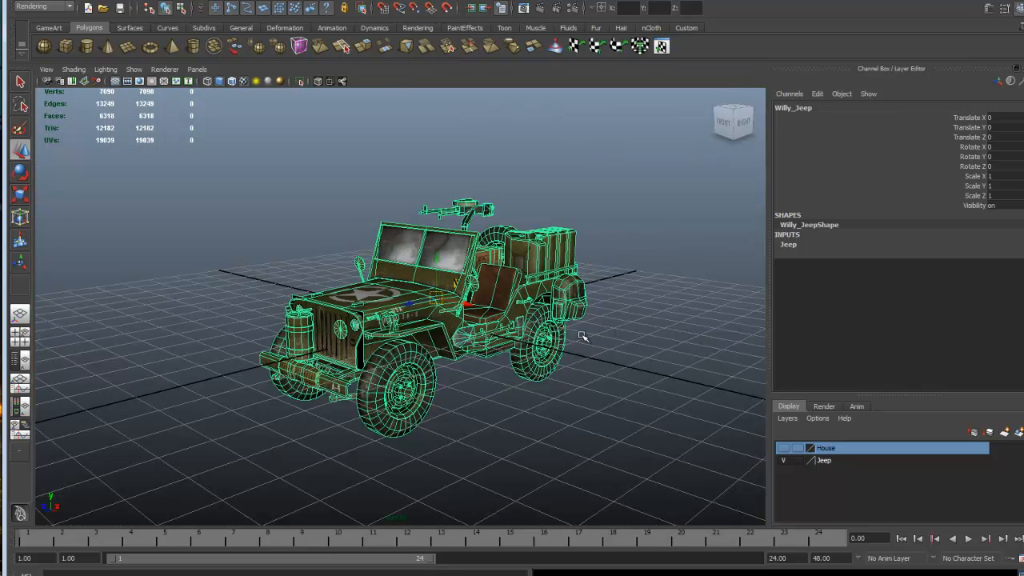
{"action": "key", "text": "space"}
{"action": "key", "text": "space"}
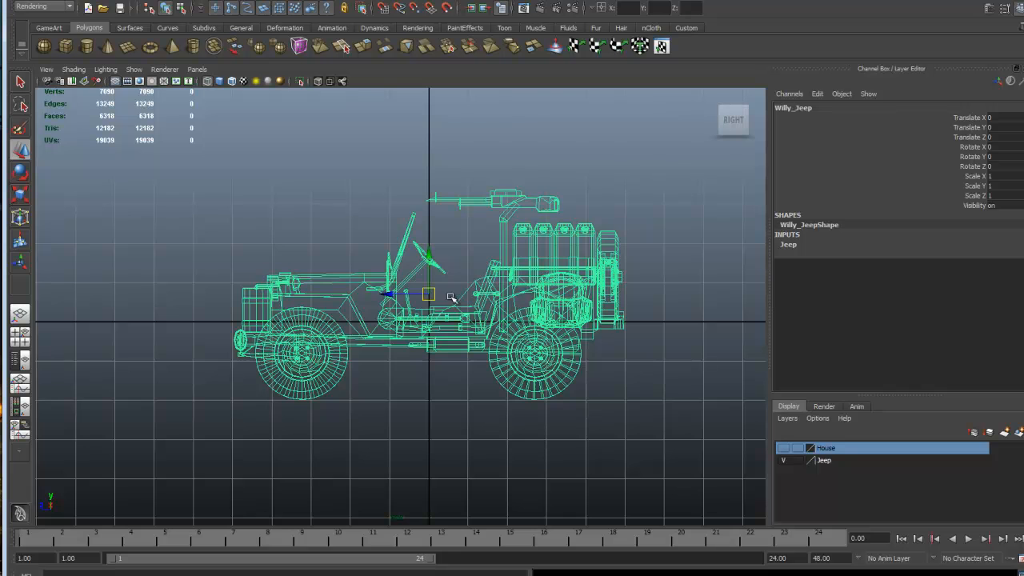
- Raise the jeep in the side view until its tires rest on the ground line, at Translate Y about 1.99
{"action": "left_click_drag", "start_coordinate": [431, 254], "coordinate": [434, 174]}
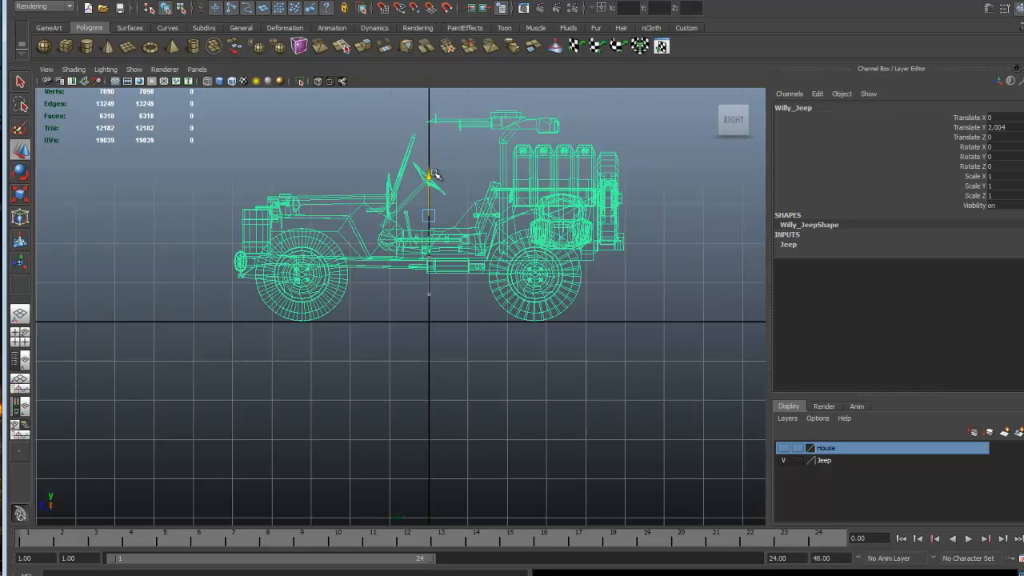
{"action": "left_click_drag", "start_coordinate": [428, 174], "coordinate": [429, 175]}
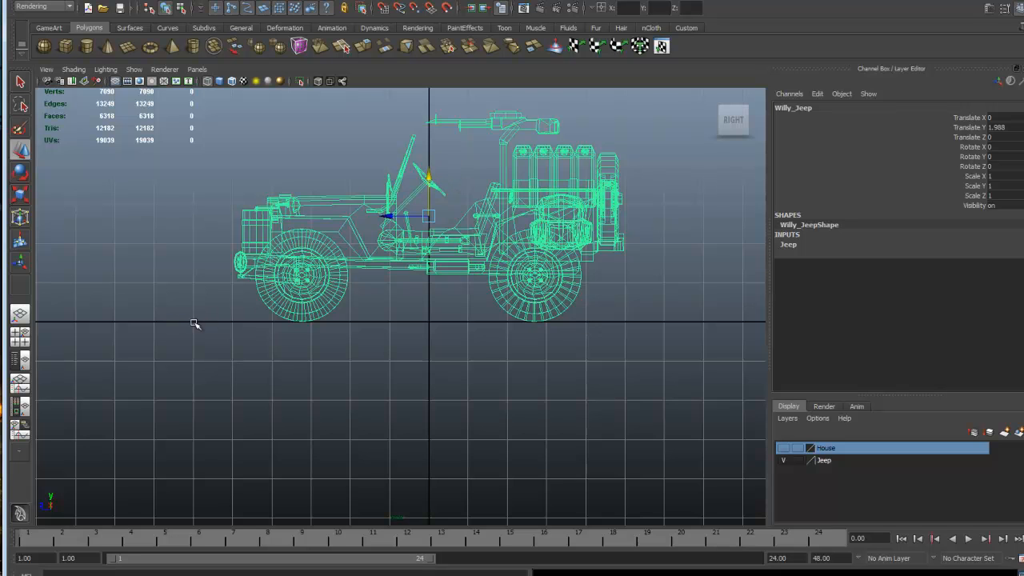
{"action": "left_click_drag", "start_coordinate": [428, 176], "coordinate": [428, 176]}
- Move the jeep's pivot down to the grid origin beneath it, using grid snapping
{"action": "key", "text": "Insert"}
{"action": "left_click", "coordinate": [429, 192]}
{"action": "left_click_drag", "start_coordinate": [429, 192], "coordinate": [438, 290]}
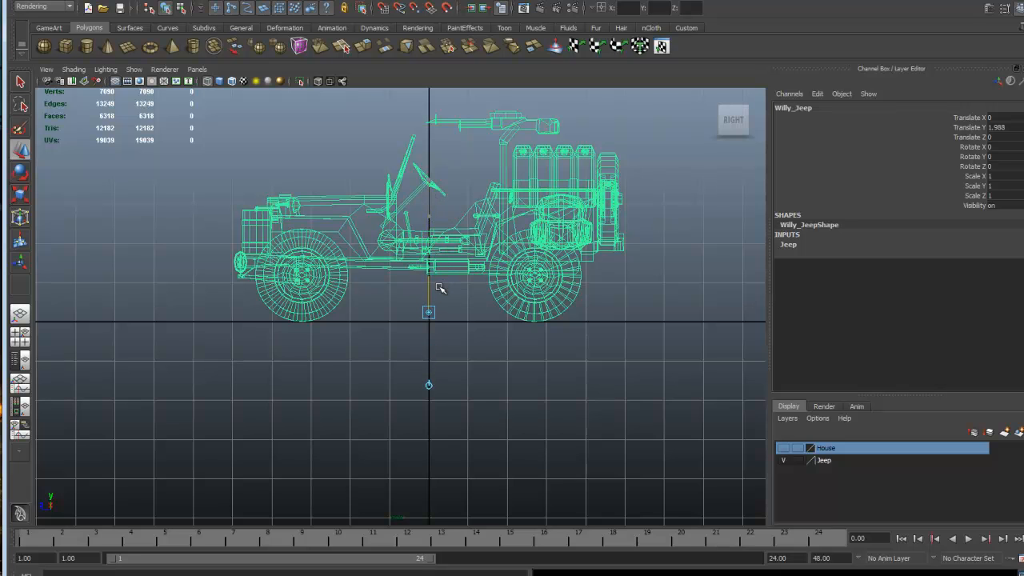
{"action": "left_click", "coordinate": [385, 10]}
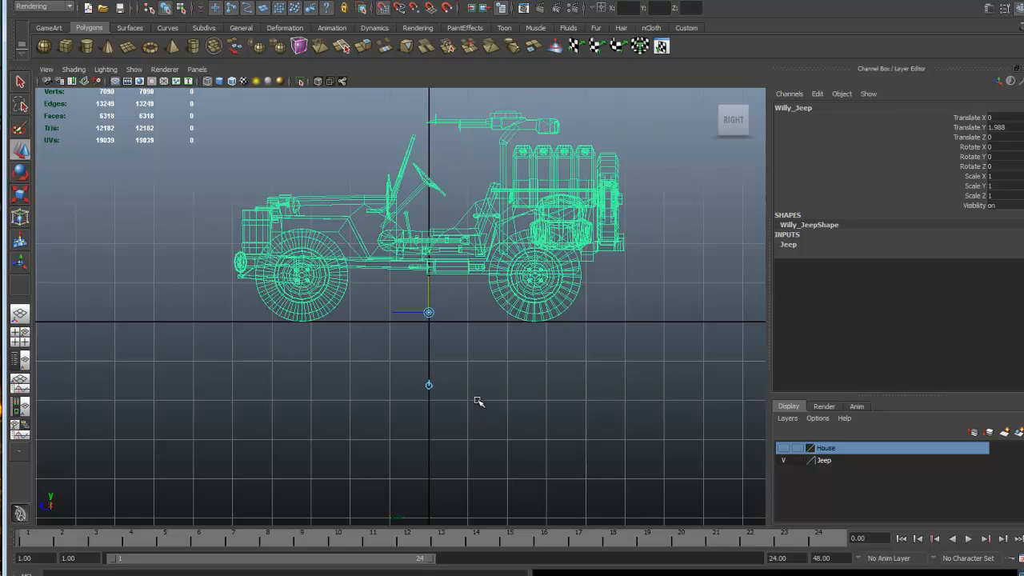
{"action": "left_click_drag", "start_coordinate": [430, 288], "coordinate": [427, 322]}
{"action": "key", "text": "Insert"}
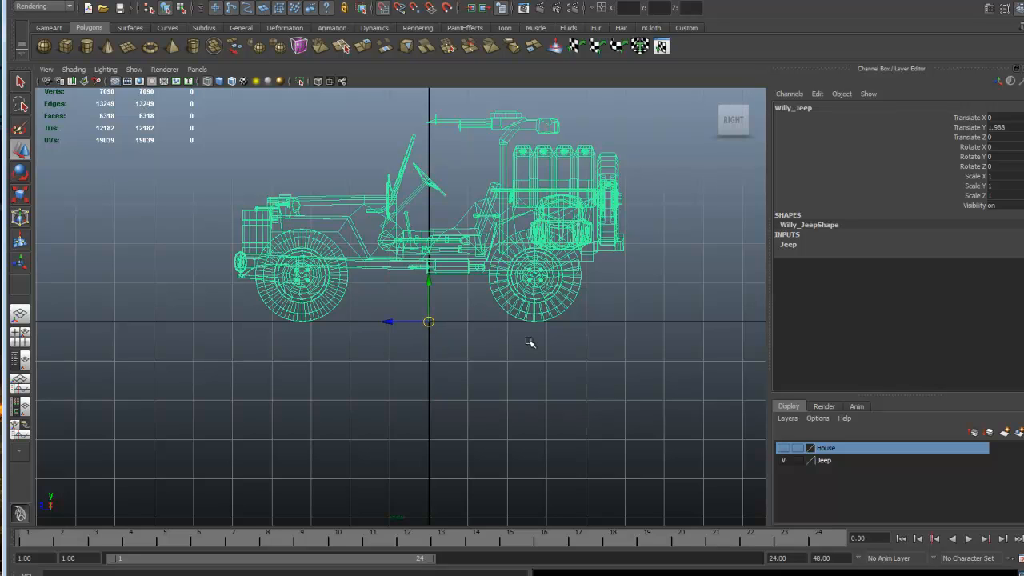
- Return to the perspective view, hide the Jeep layer and show the House layer
{"action": "scroll", "coordinate": [492, 232], "scroll_direction": "down", "scroll_amount": 2}
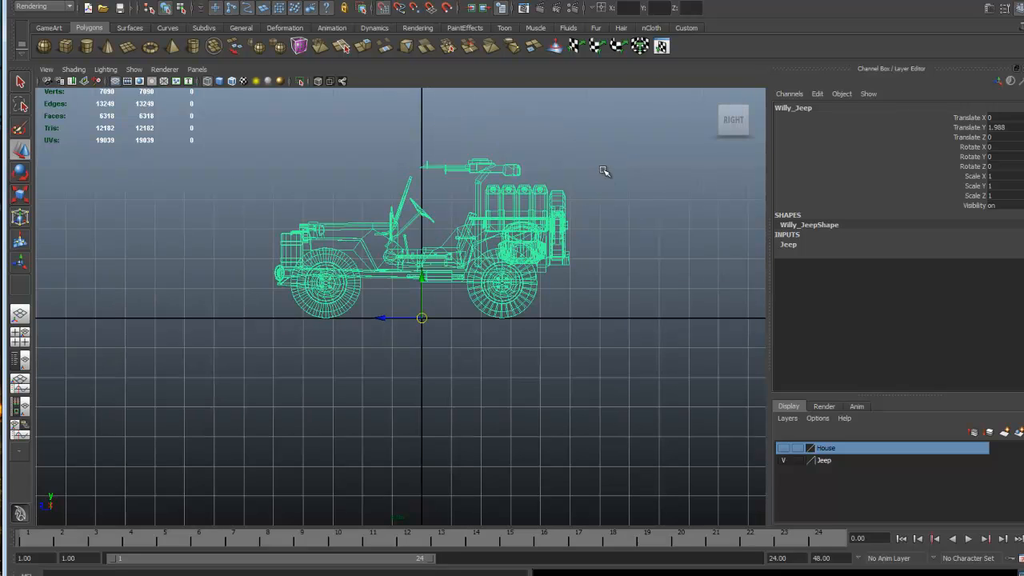
{"action": "key", "text": "space"}
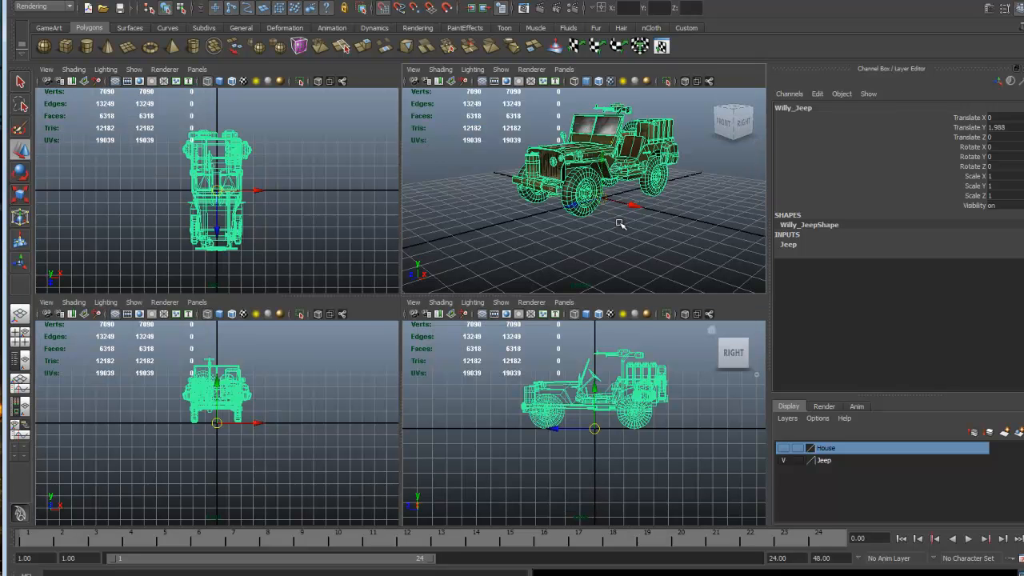
{"action": "key", "text": "space"}
{"action": "left_click_drag", "start_coordinate": [569, 363], "coordinate": [530, 298], "text": "alt"}
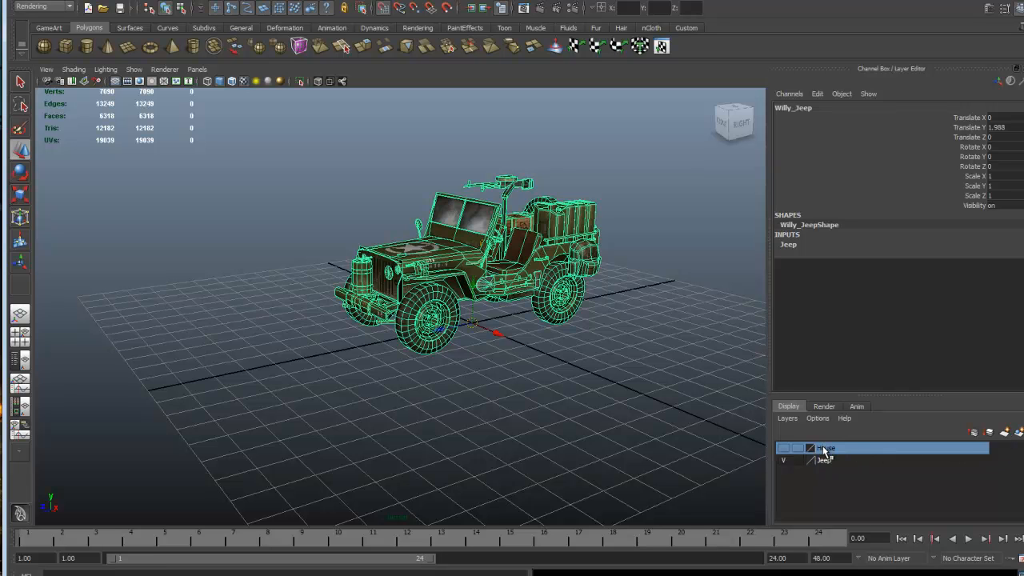
{"action": "left_click", "coordinate": [783, 460]}
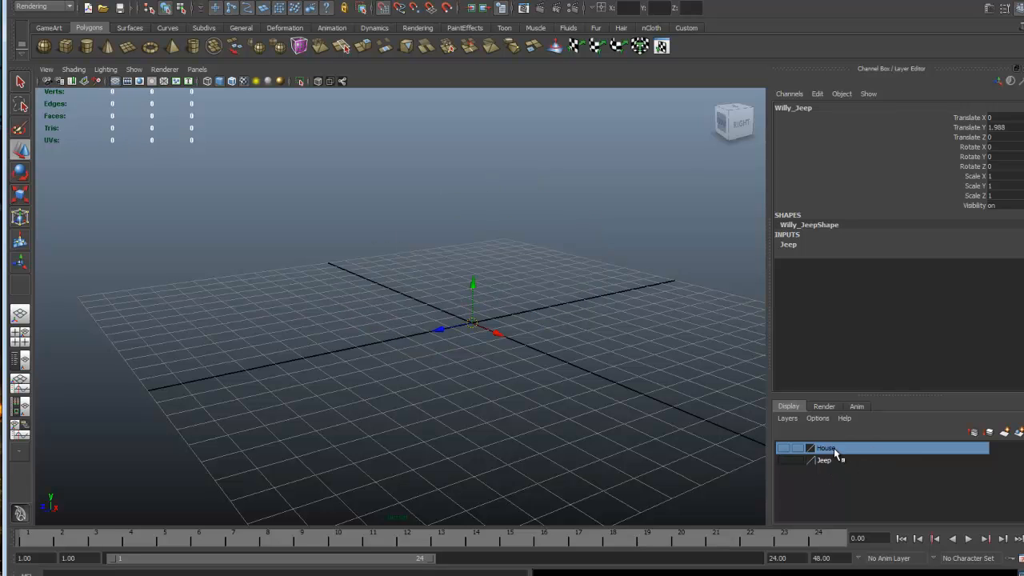
{"action": "left_click", "coordinate": [787, 448]}
{"action": "scroll", "coordinate": [645, 389], "scroll_direction": "down", "scroll_amount": 3}
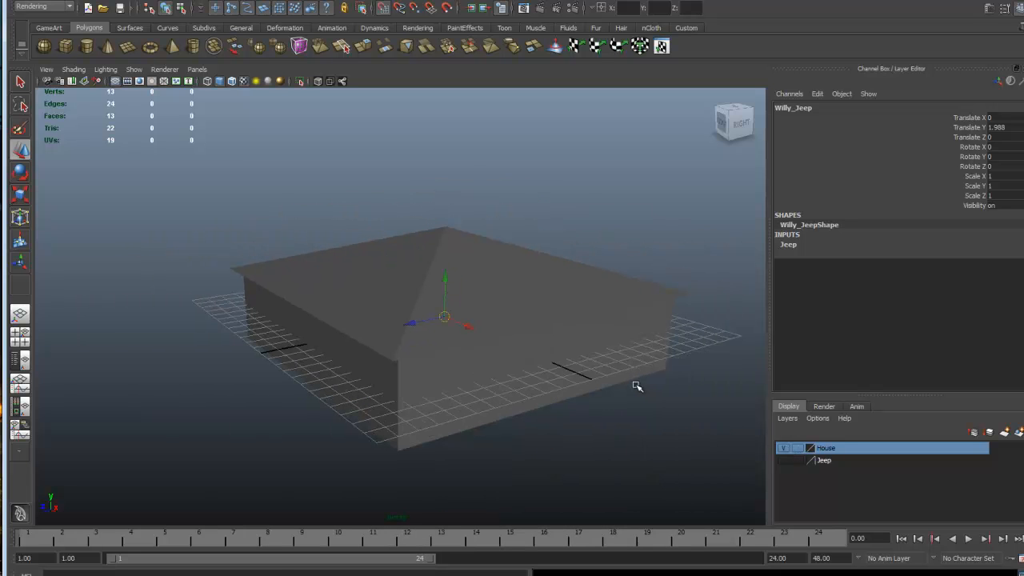
{"action": "left_click_drag", "start_coordinate": [595, 392], "coordinate": [555, 407], "text": "alt"}
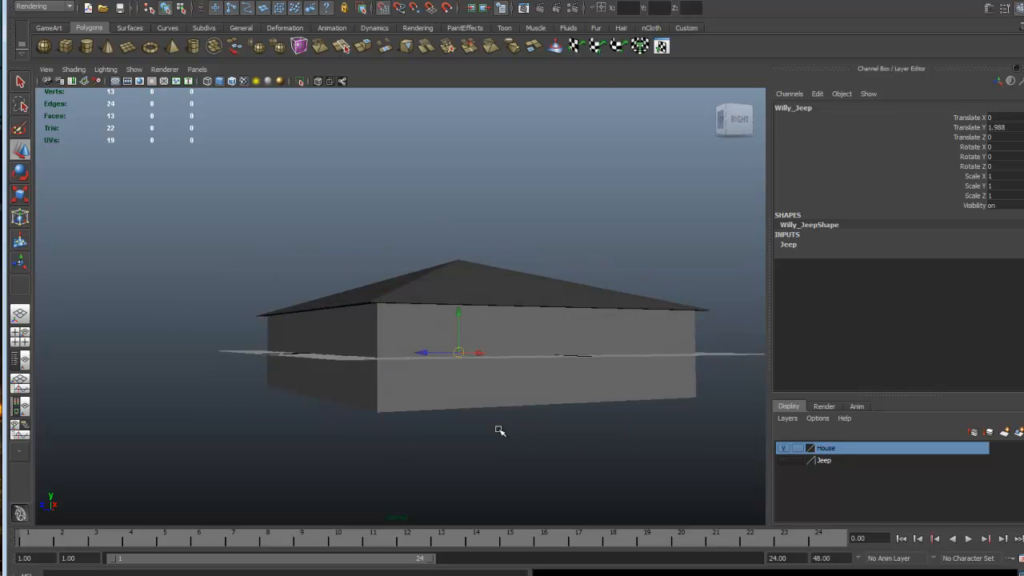
- Select the house in the side view and raise it without grid snapping until its base meets the ground line, at Translate Y about 2.35
{"action": "key", "text": "space"}
{"action": "key", "text": "space"}
{"action": "left_click_drag", "start_coordinate": [430, 297], "coordinate": [423, 256]}
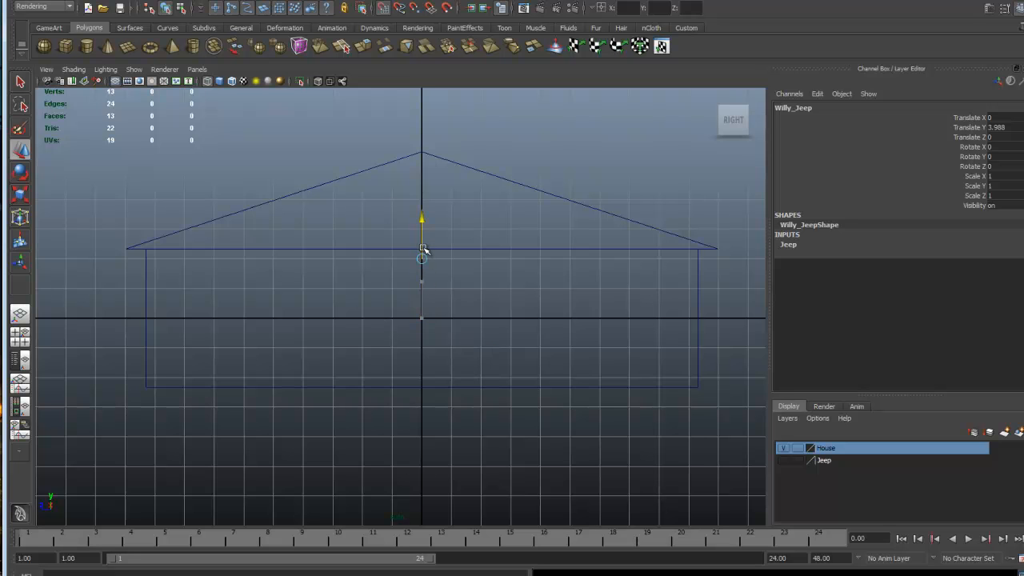
{"action": "left_click", "coordinate": [423, 252]}
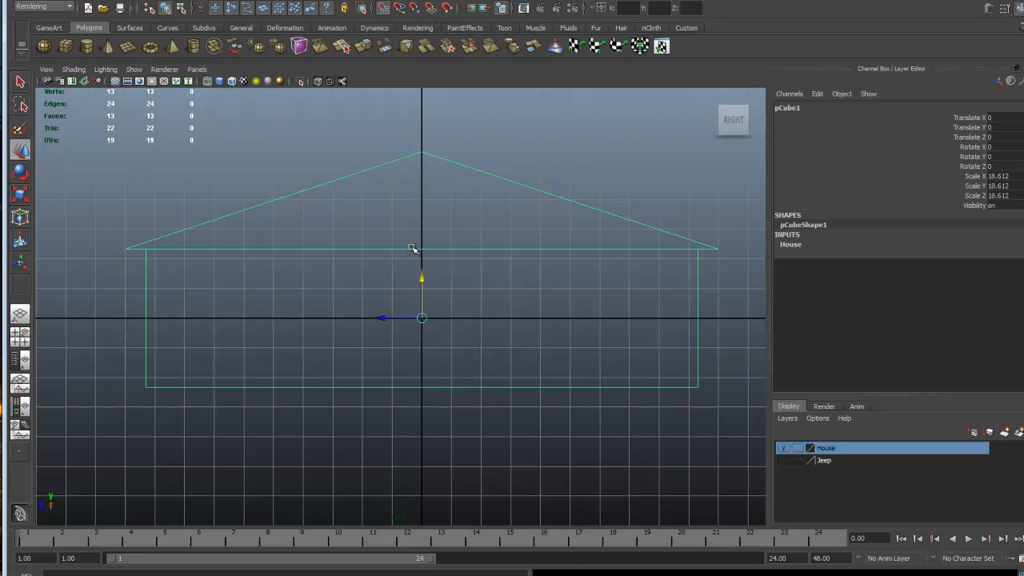
{"action": "left_click_drag", "start_coordinate": [423, 279], "coordinate": [429, 242]}
{"action": "key", "text": "ctrl+z"}
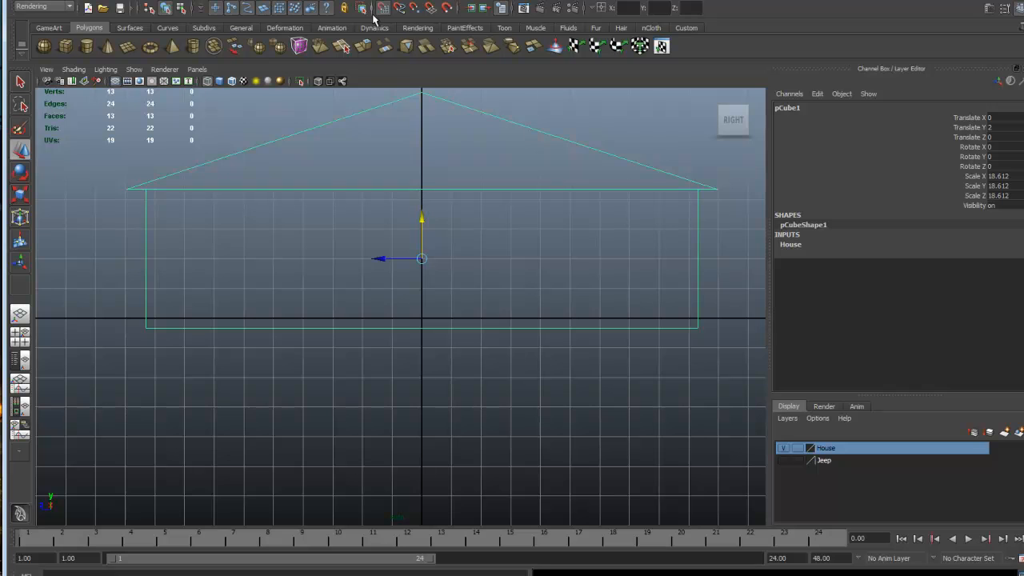
{"action": "left_click_drag", "start_coordinate": [424, 220], "coordinate": [425, 209]}
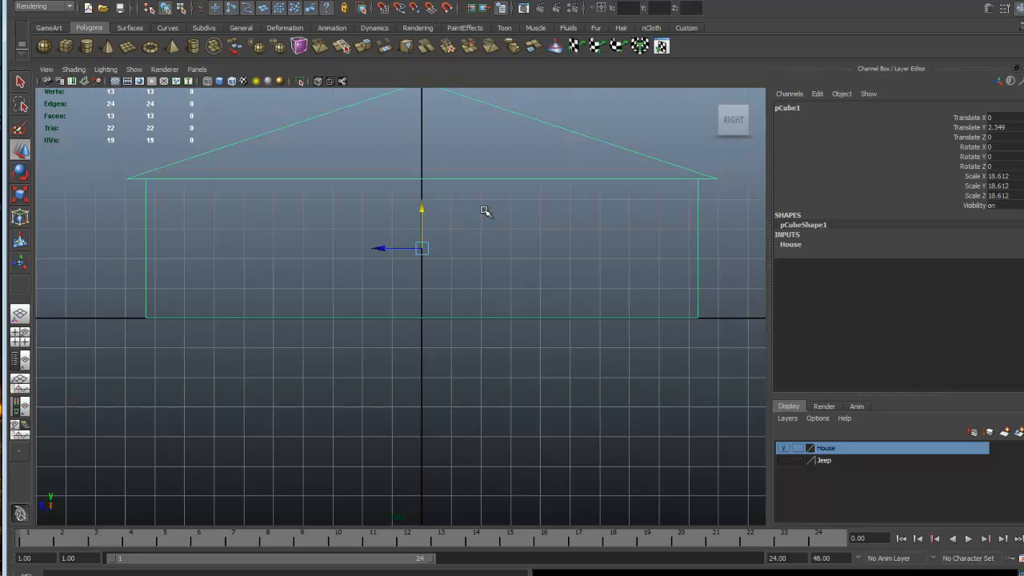
- Move the house's pivot down to the grid origin at its base, using grid snapping
{"action": "key", "text": "Insert"}
{"action": "left_click_drag", "start_coordinate": [424, 220], "coordinate": [422, 317]}
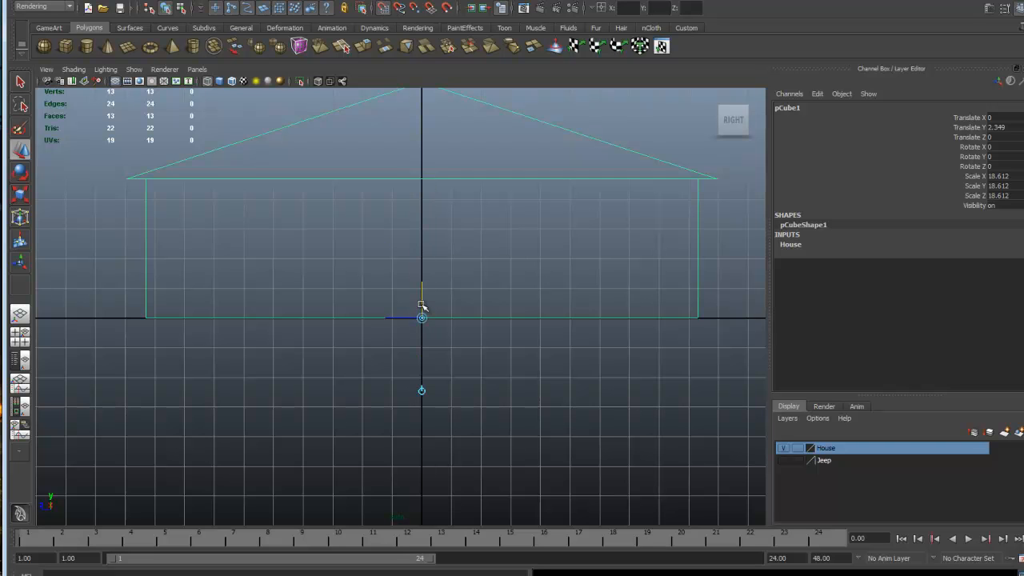
- Leave pivot editing and examine the house, its base and its pivot from several angles in the perspective view
{"action": "key", "text": "Insert"}
{"action": "key", "text": "space"}
{"action": "key", "text": "space"}
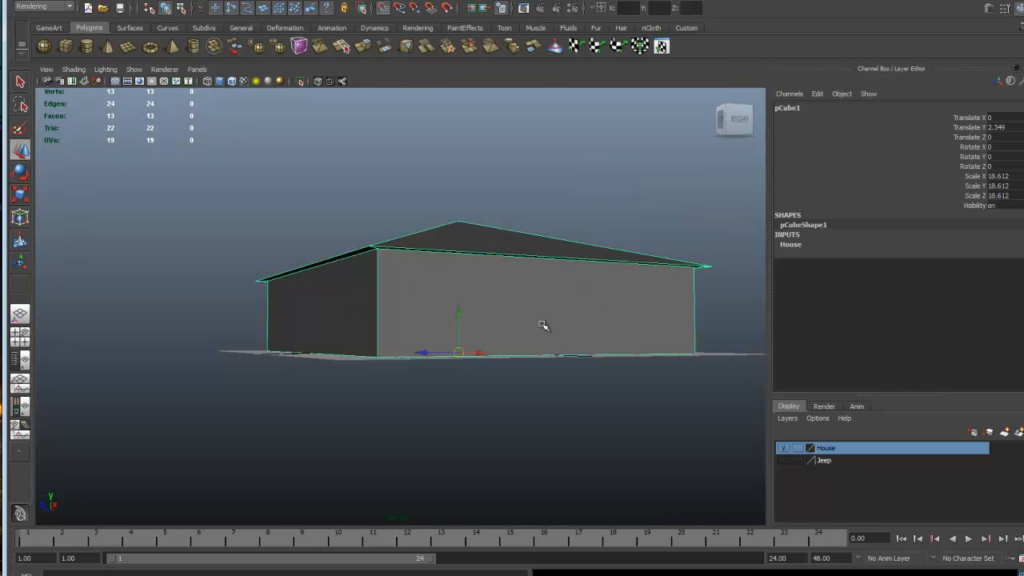
{"action": "left_click_drag", "start_coordinate": [533, 345], "coordinate": [510, 347], "text": "alt"}
{"action": "middle_click_drag", "start_coordinate": [510, 347], "coordinate": [563, 268], "text": "alt"}
{"action": "left_click_drag", "start_coordinate": [562, 267], "coordinate": [529, 263], "text": "alt"}
{"action": "scroll", "coordinate": [526, 265], "scroll_direction": "down", "scroll_amount": 3}
{"action": "left_click_drag", "start_coordinate": [456, 295], "coordinate": [590, 304], "text": "alt"}
{"action": "left_click_drag", "start_coordinate": [497, 288], "coordinate": [416, 301], "text": "alt"}
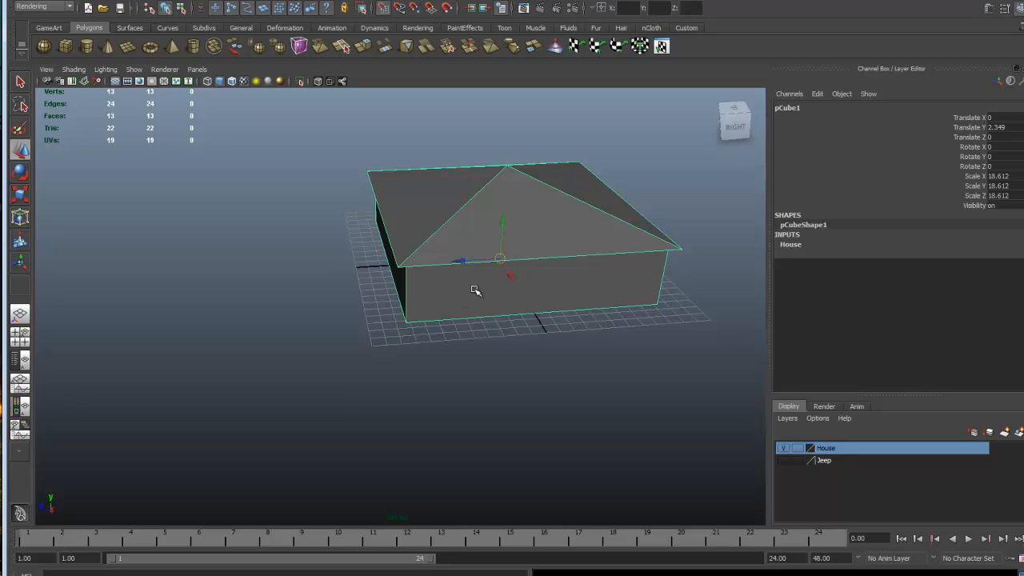
- Undo the accidental house move and place the house's pivot on its front bottom corner, using vertex snapping
{"action": "left_click_drag", "start_coordinate": [500, 261], "coordinate": [450, 277]}
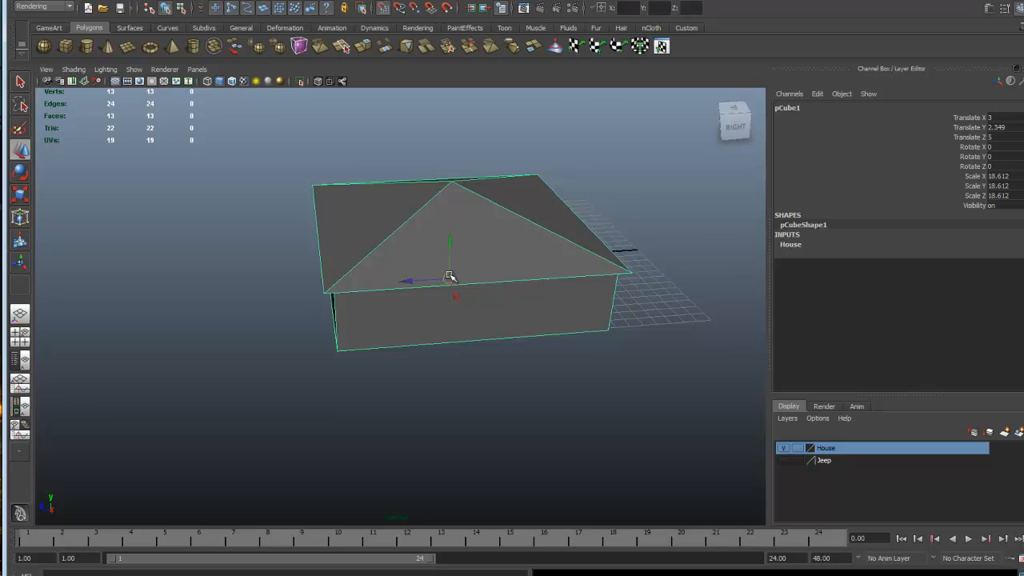
{"action": "key", "text": "ctrl+z"}
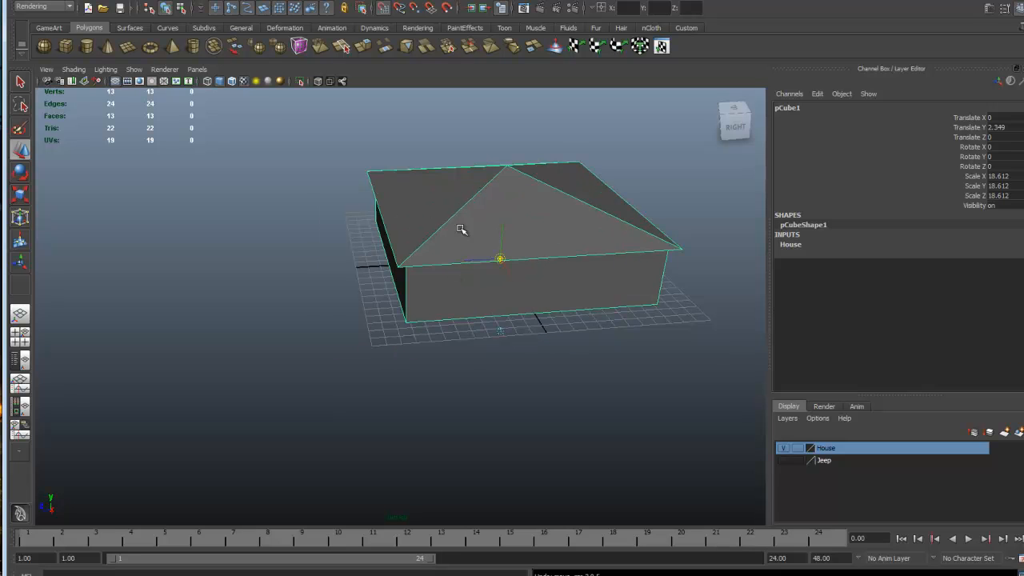
{"action": "key", "text": "v"}
{"action": "left_click_drag", "start_coordinate": [500, 259], "coordinate": [454, 308]}
{"action": "mouse_move", "coordinate": [475, 413]}
{"action": "left_mouse_down", "text": "alt"}
{"action": "mouse_move", "coordinate": [469, 347]}
{"action": "mouse_move", "coordinate": [460, 402]}
{"action": "mouse_move", "coordinate": [481, 394]}
{"action": "left_mouse_up", "text": "alt"}
{"action": "key", "text": "Insert"}
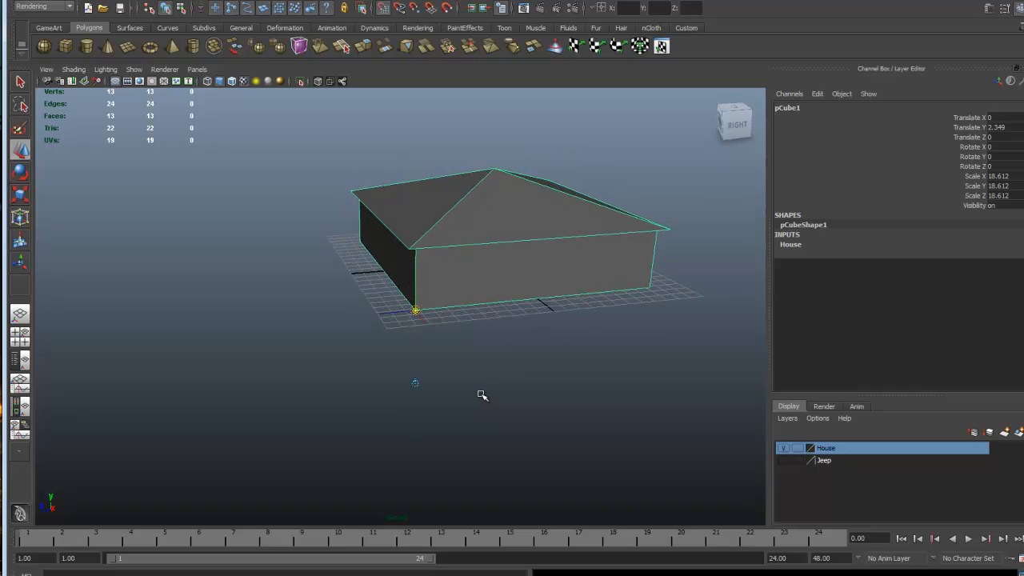
{"action": "key", "text": "v"}
{"action": "mouse_move", "coordinate": [415, 310]}
{"action": "left_mouse_down"}
{"action": "mouse_move", "coordinate": [542, 301]}
{"action": "mouse_move", "coordinate": [590, 253]}
{"action": "mouse_move", "coordinate": [504, 302]}
{"action": "mouse_move", "coordinate": [435, 323]}
{"action": "mouse_move", "coordinate": [617, 309]}
{"action": "mouse_move", "coordinate": [661, 320]}
{"action": "mouse_move", "coordinate": [421, 323]}
{"action": "mouse_move", "coordinate": [417, 298]}
{"action": "left_mouse_up"}
{"action": "key", "text": "Insert"}
{"action": "left_click_drag", "start_coordinate": [522, 381], "coordinate": [492, 368], "text": "alt"}
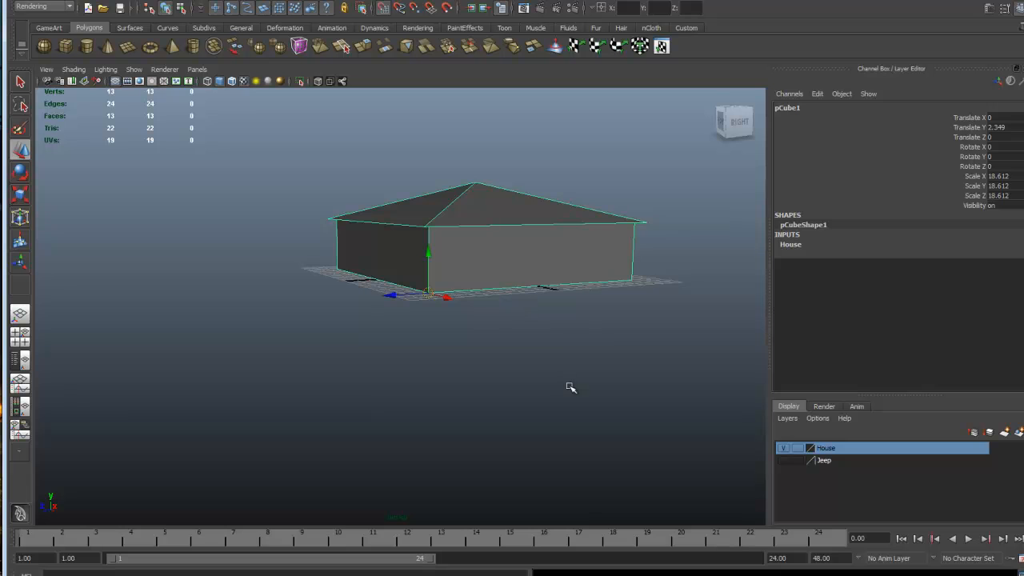
- Scale the house up uniformly from its corner pivot in the side view to about 43.6 on all axes
{"action": "key", "text": "space"}
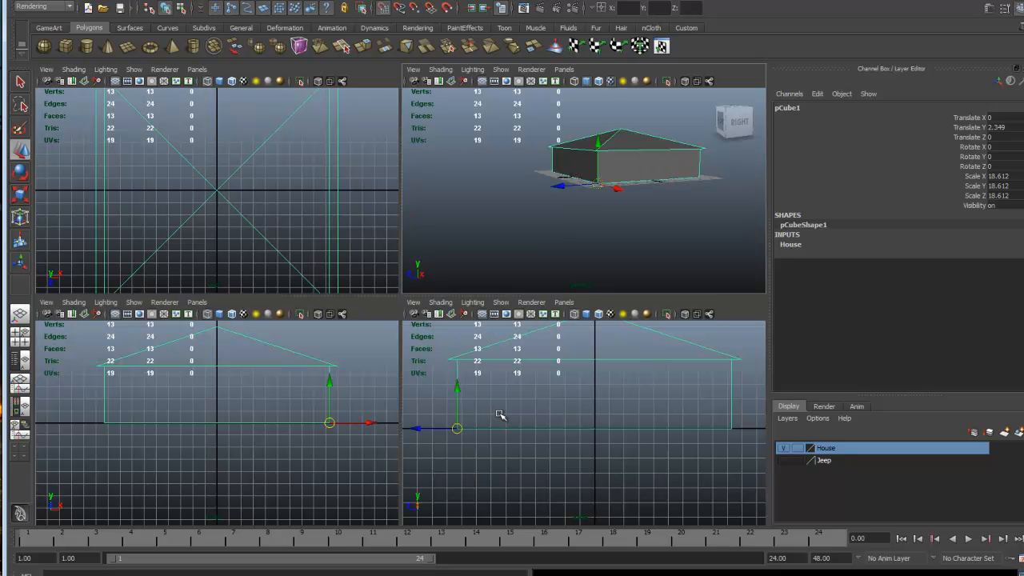
{"action": "scroll", "coordinate": [672, 388], "scroll_direction": "down", "scroll_amount": 2}
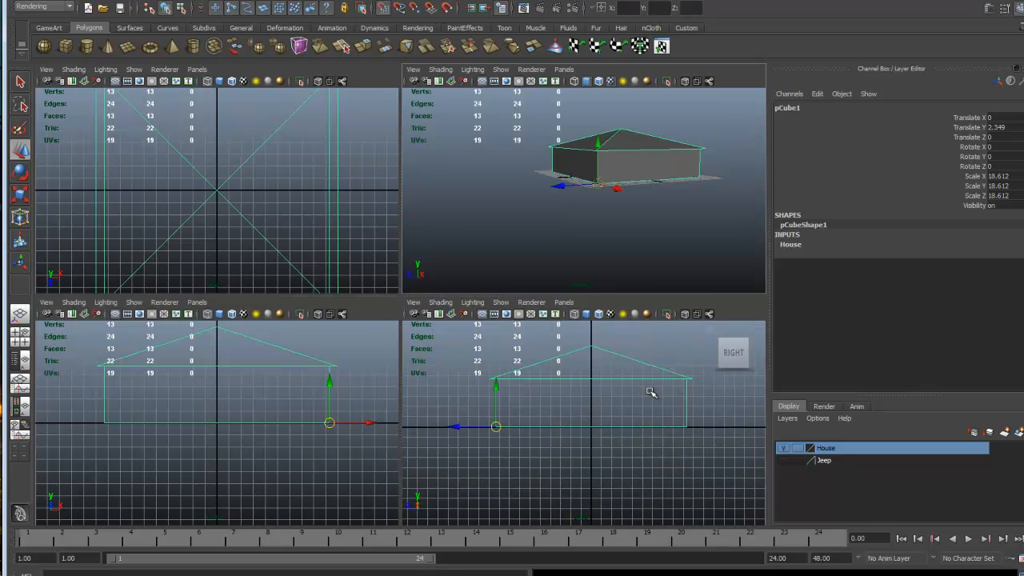
{"action": "key", "text": "space"}
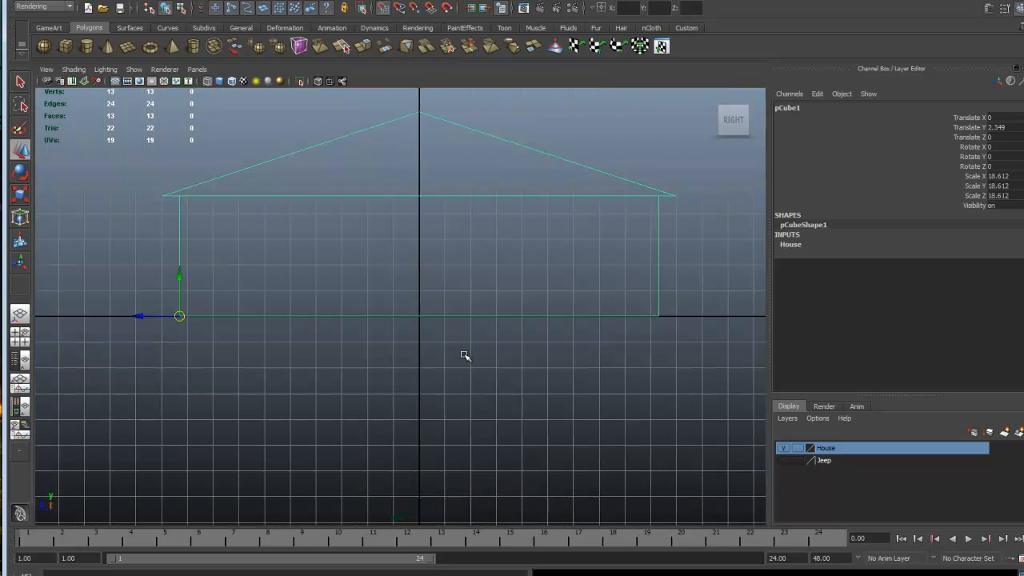
{"action": "scroll", "coordinate": [463, 357], "scroll_direction": "up", "scroll_amount": 1}
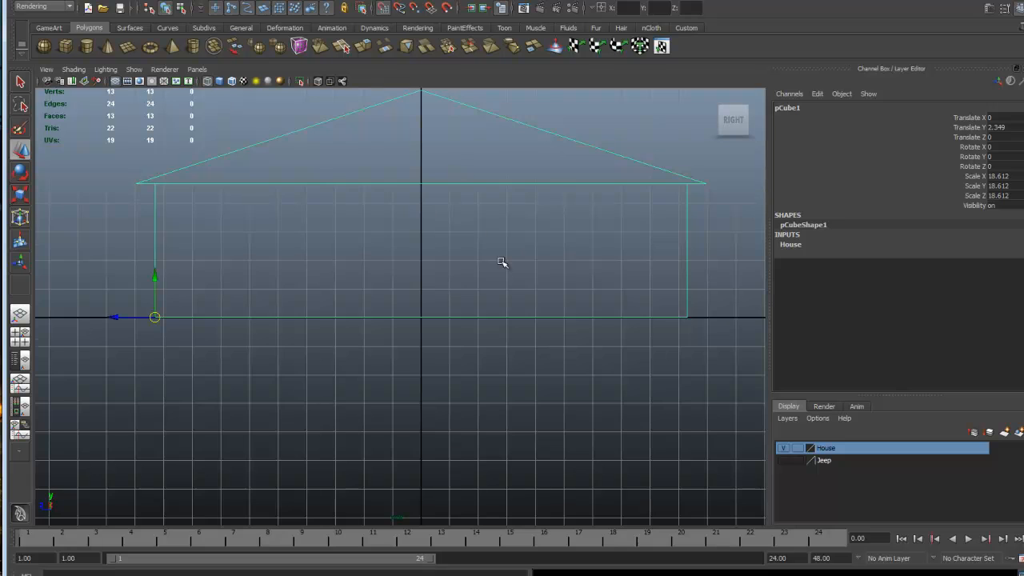
{"action": "scroll", "coordinate": [505, 276], "scroll_direction": "down", "scroll_amount": 4}
{"action": "key", "text": "r"}
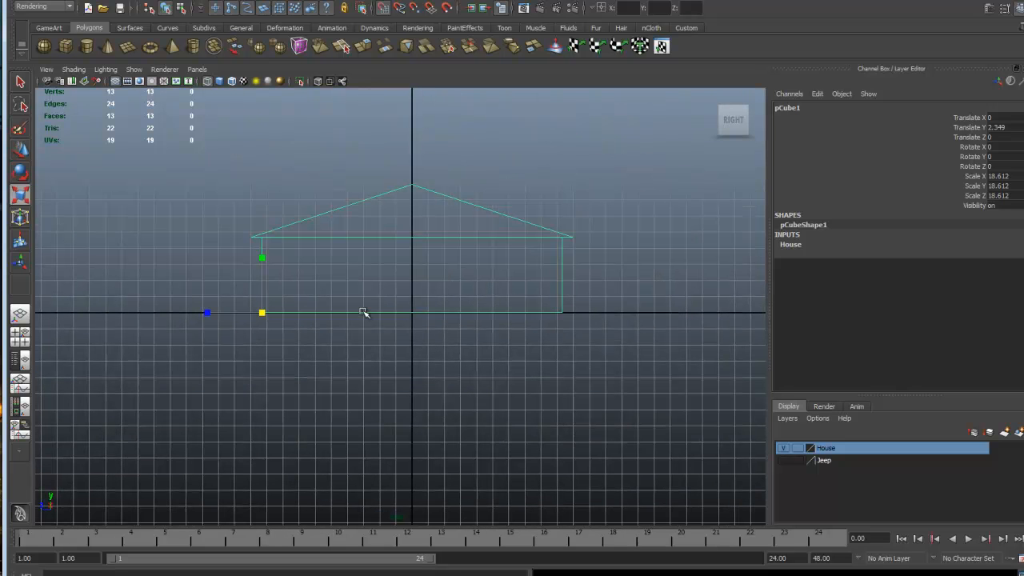
{"action": "left_click_drag", "start_coordinate": [264, 313], "coordinate": [585, 317]}
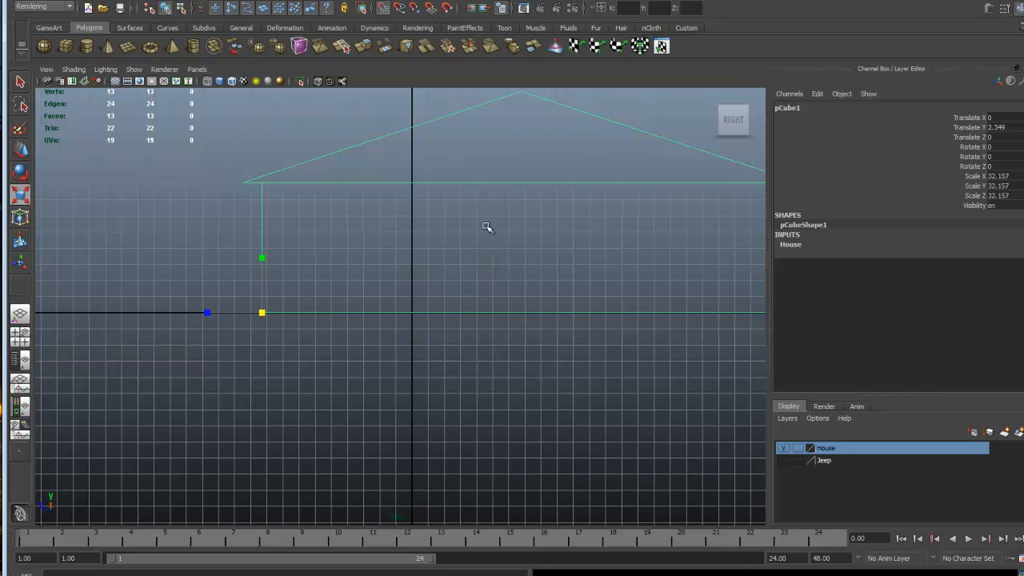
{"action": "left_click_drag", "start_coordinate": [264, 313], "coordinate": [441, 309]}
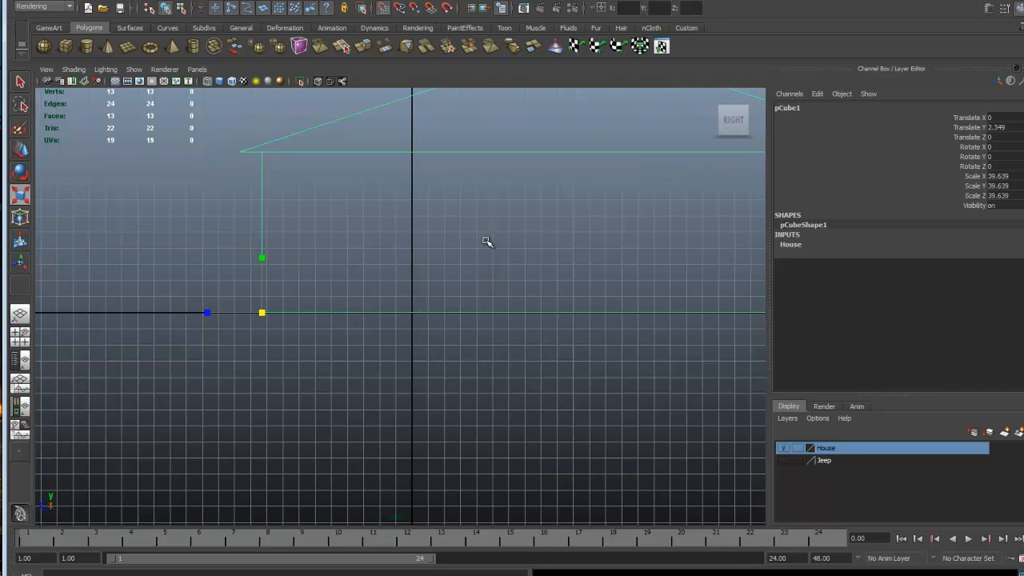
{"action": "scroll", "coordinate": [475, 238], "scroll_direction": "down", "scroll_amount": 5}
{"action": "left_click_drag", "start_coordinate": [349, 309], "coordinate": [384, 299]}
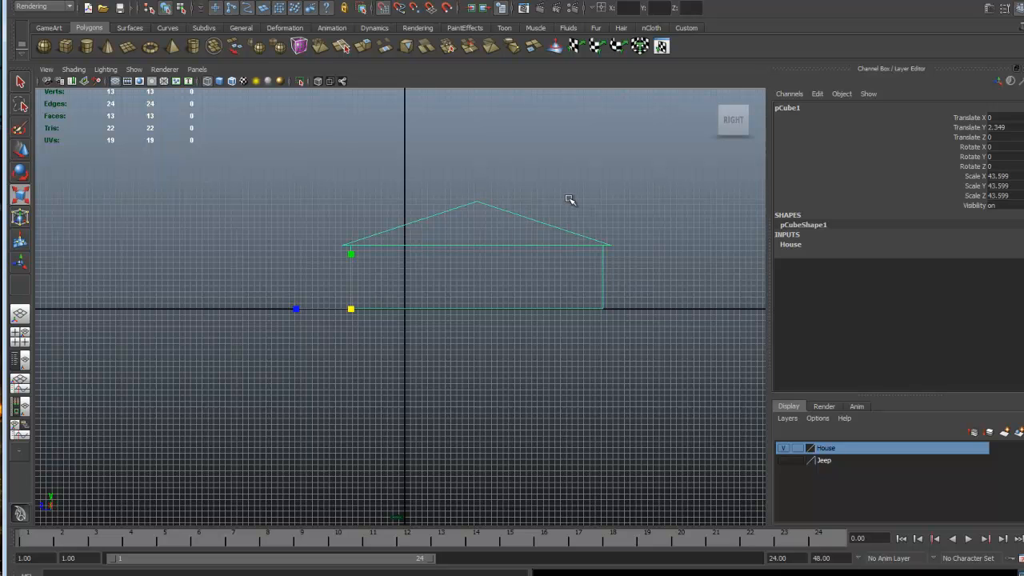
- Examine the enlarged house against the ground grid in the perspective view
{"action": "key", "text": "space"}
{"action": "key", "text": "space"}
{"action": "key", "text": "space"}
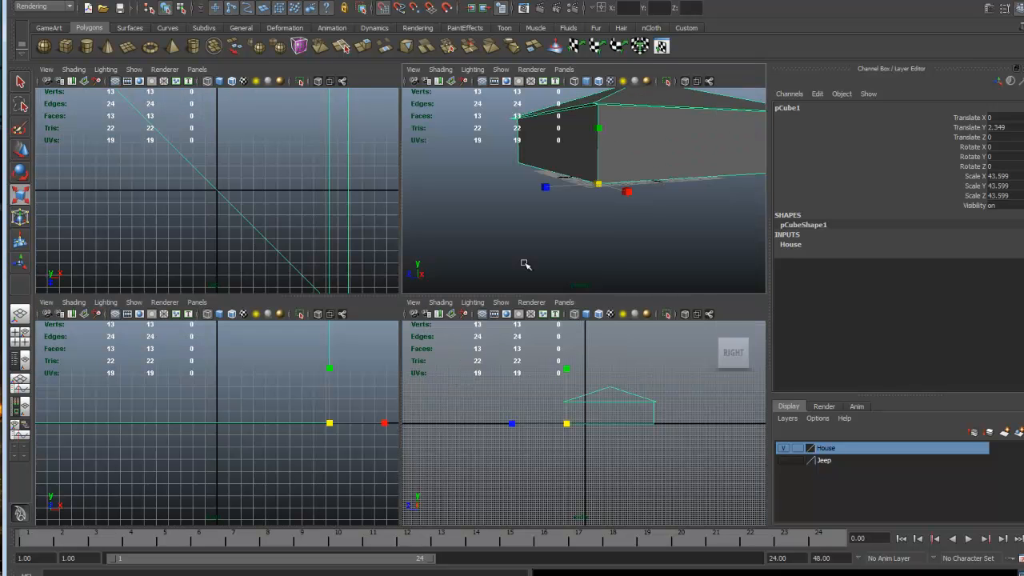
{"action": "key", "text": "space"}
{"action": "scroll", "coordinate": [571, 288], "scroll_direction": "down", "scroll_amount": 5}
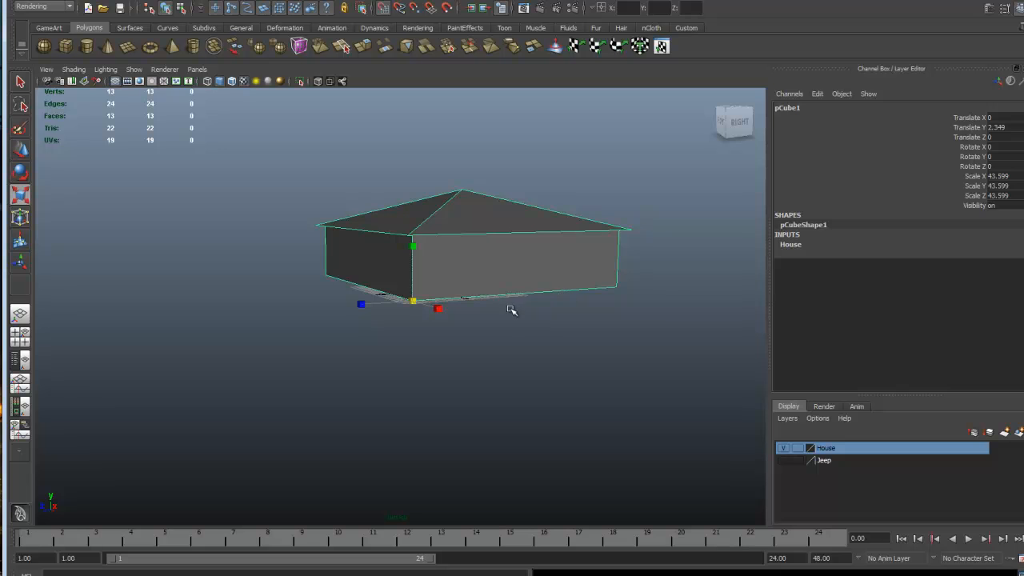
{"action": "left_click_drag", "start_coordinate": [496, 345], "coordinate": [441, 343], "text": "alt"}
{"action": "scroll", "coordinate": [482, 360], "scroll_direction": "up", "scroll_amount": 2}
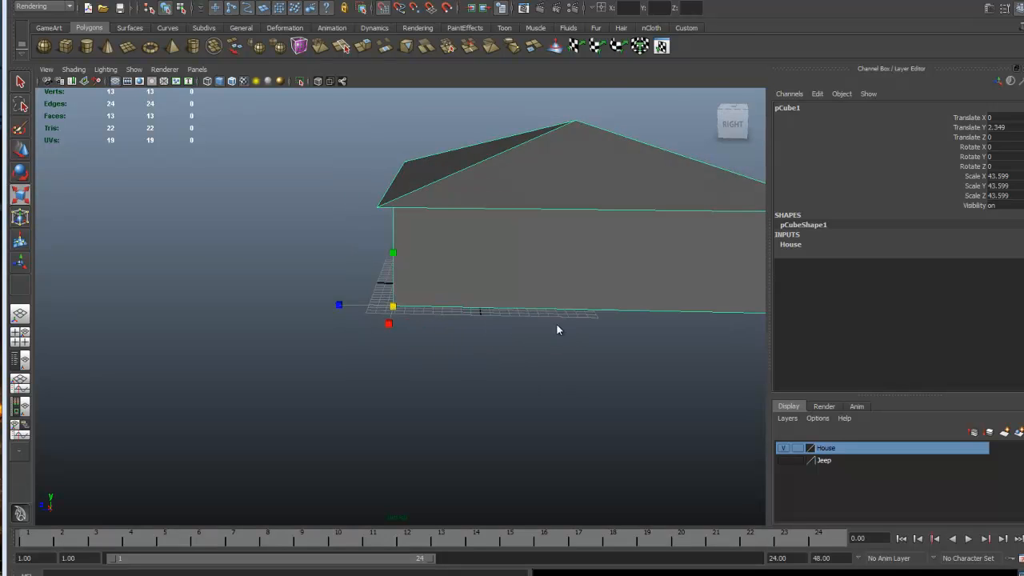
- Move the house along Z in the side view to about 12.69, centring it on the grid origin
{"action": "key", "text": "space"}
{"action": "key", "text": "space"}
{"action": "scroll", "coordinate": [396, 376], "scroll_direction": "up", "scroll_amount": 4}
{"action": "middle_click_drag", "start_coordinate": [394, 392], "coordinate": [383, 408], "text": "alt"}
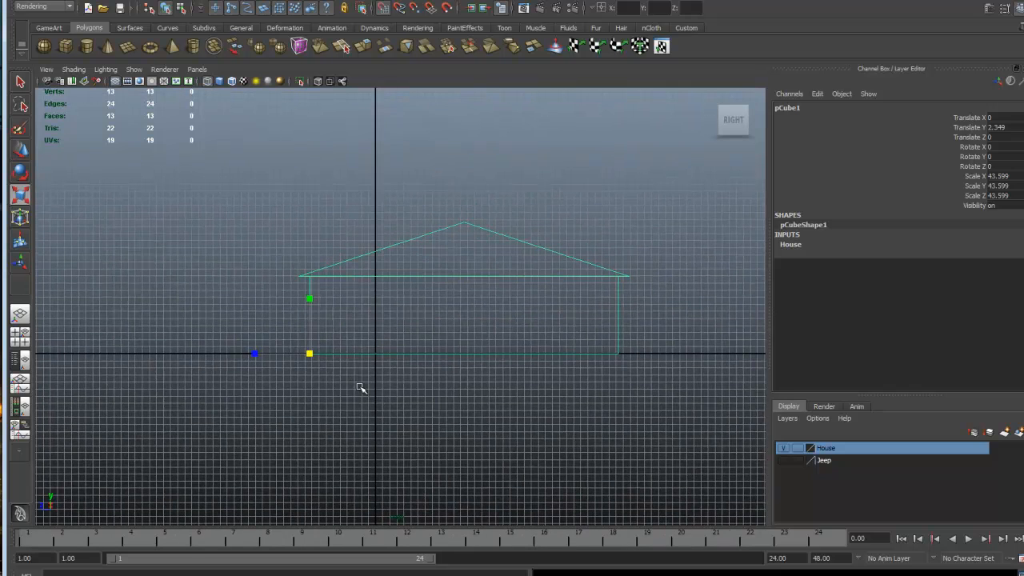
{"action": "key", "text": "w"}
{"action": "left_click_drag", "start_coordinate": [287, 355], "coordinate": [219, 352]}
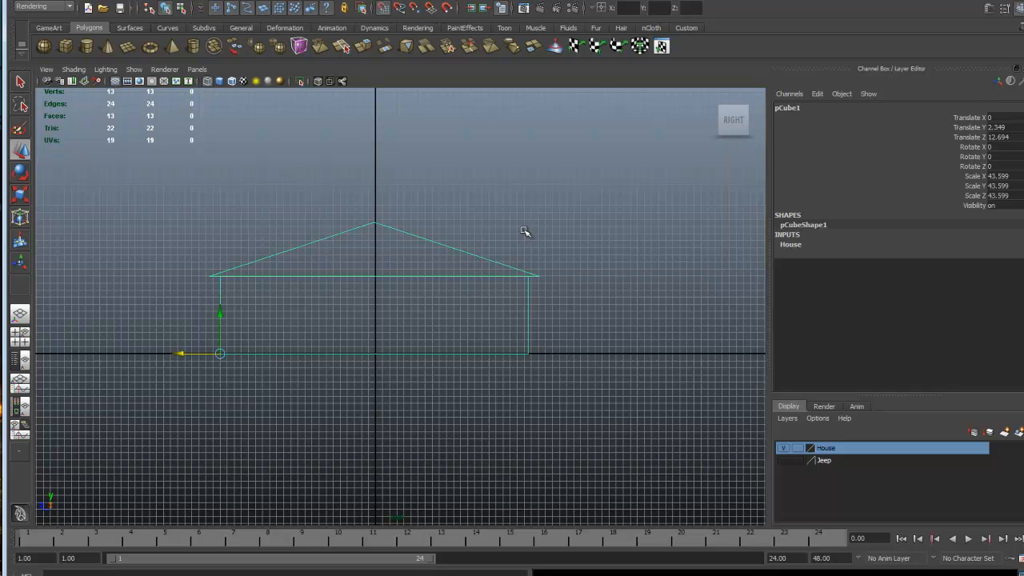
- Return to the perspective view, hide the House layer, show the Jeep layer and select the jeep
{"action": "key", "text": "space"}
{"action": "key", "text": "space"}
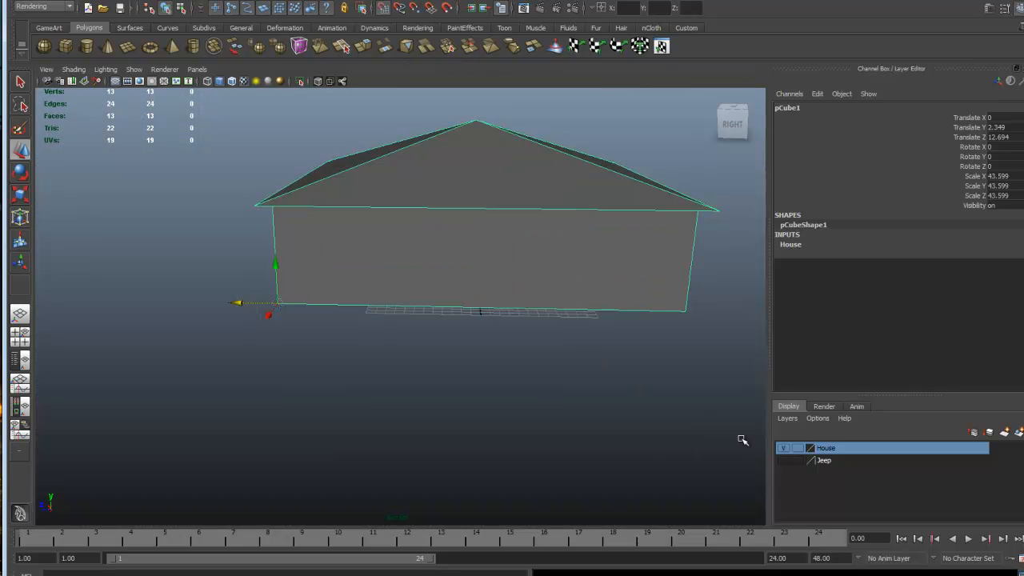
{"action": "left_click_drag", "start_coordinate": [487, 408], "coordinate": [542, 409], "text": "alt"}
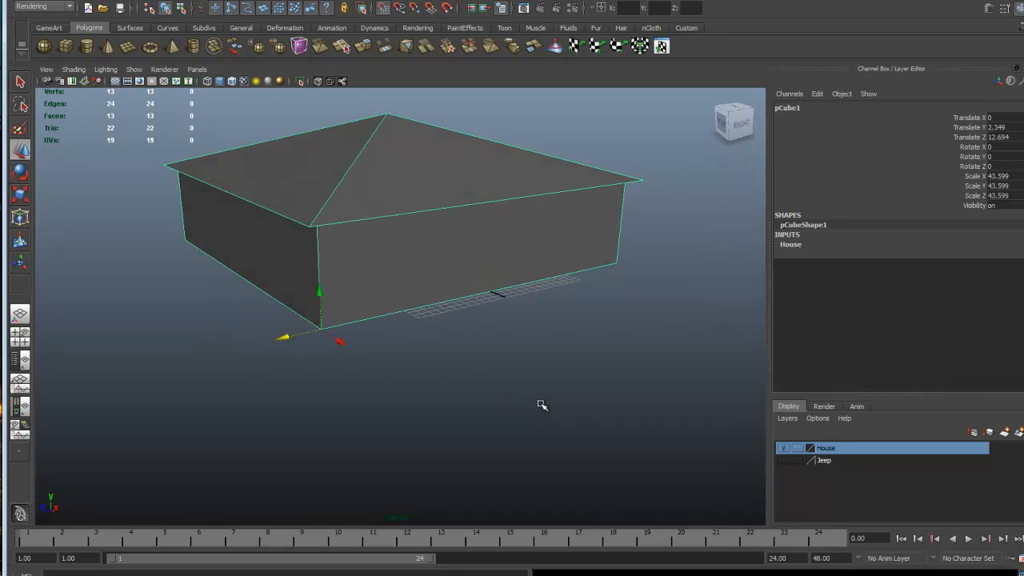
{"action": "left_click", "coordinate": [646, 412]}
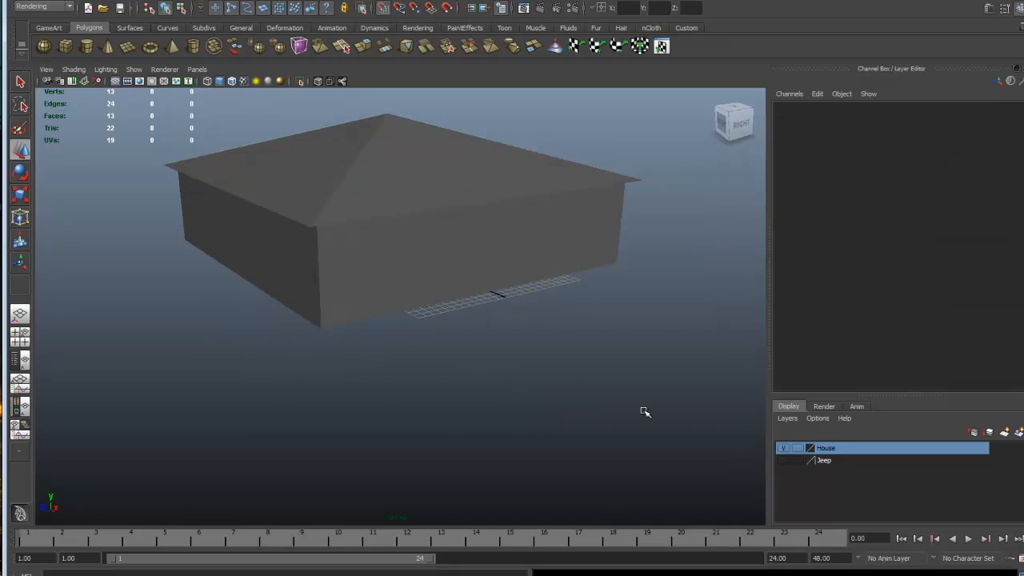
{"action": "left_click", "coordinate": [784, 449]}
{"action": "left_click", "coordinate": [783, 461]}
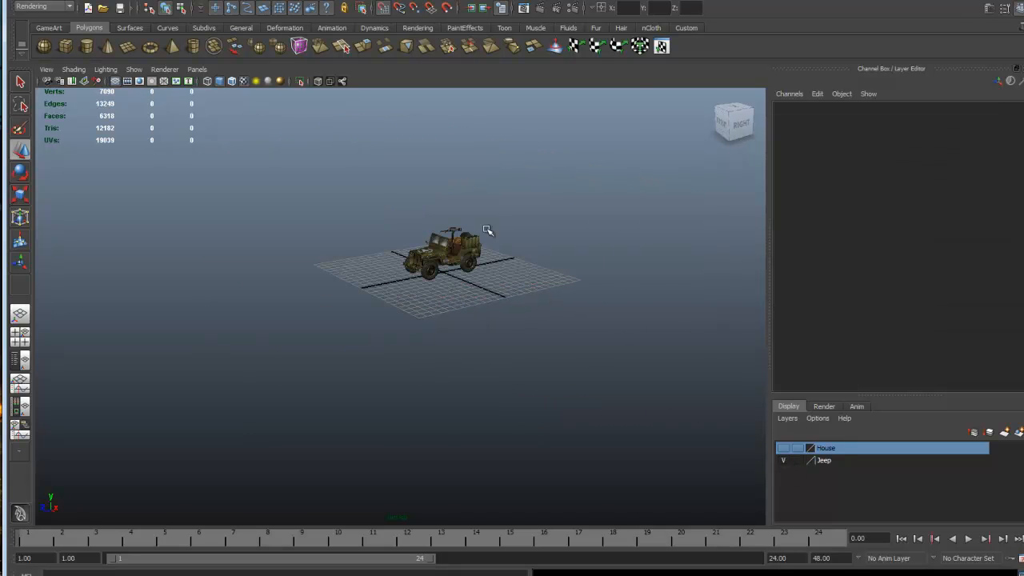
{"action": "left_click", "coordinate": [468, 258]}
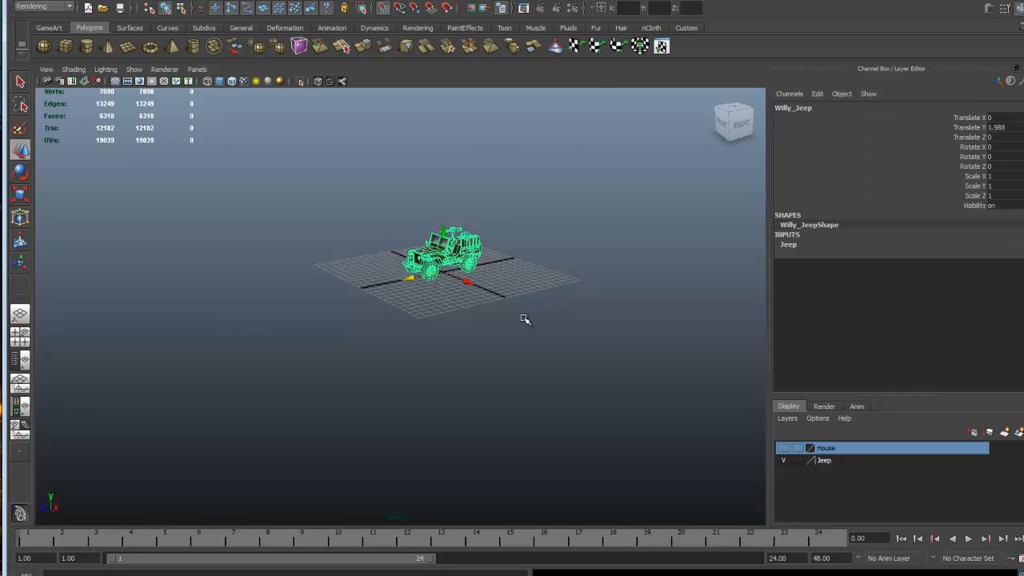
- Examine the jeep's pivot and wheels against the ground line up close in the side view
{"action": "key", "text": "space"}
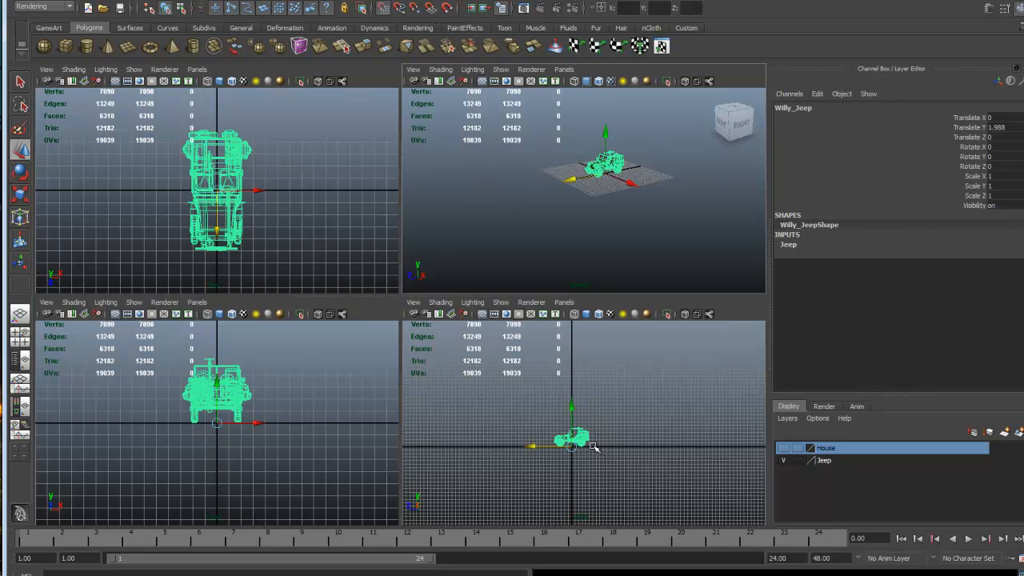
{"action": "key", "text": "space"}
{"action": "scroll", "coordinate": [526, 407], "scroll_direction": "up", "scroll_amount": 3}
{"action": "middle_click_drag", "start_coordinate": [491, 393], "coordinate": [532, 379], "text": "alt"}
{"action": "scroll", "coordinate": [626, 296], "scroll_direction": "up", "scroll_amount": 2}
{"action": "scroll", "coordinate": [531, 376], "scroll_direction": "up", "scroll_amount": 1}
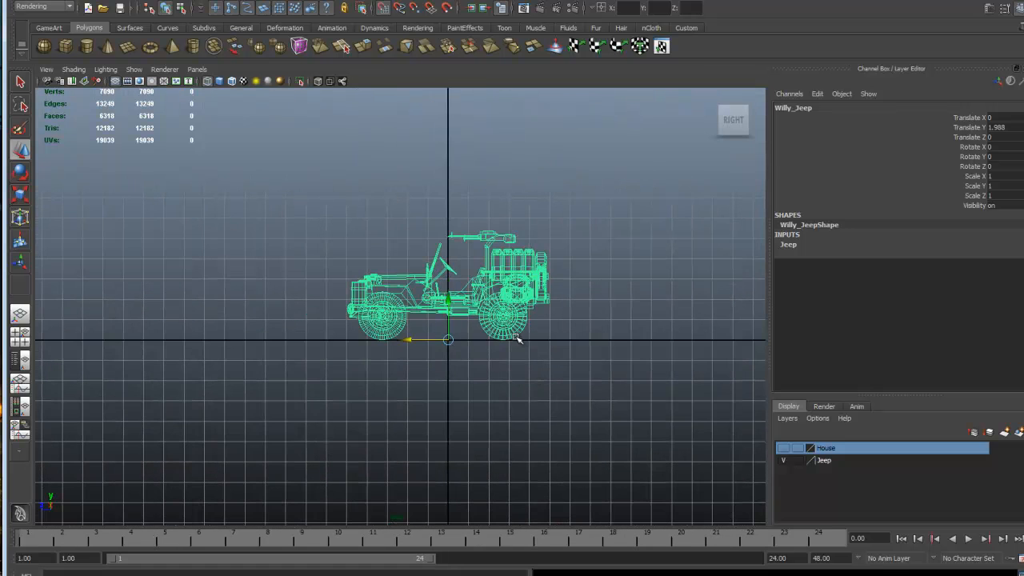
{"action": "scroll", "coordinate": [519, 339], "scroll_direction": "up", "scroll_amount": 2}
{"action": "scroll", "coordinate": [524, 343], "scroll_direction": "up", "scroll_amount": 2}
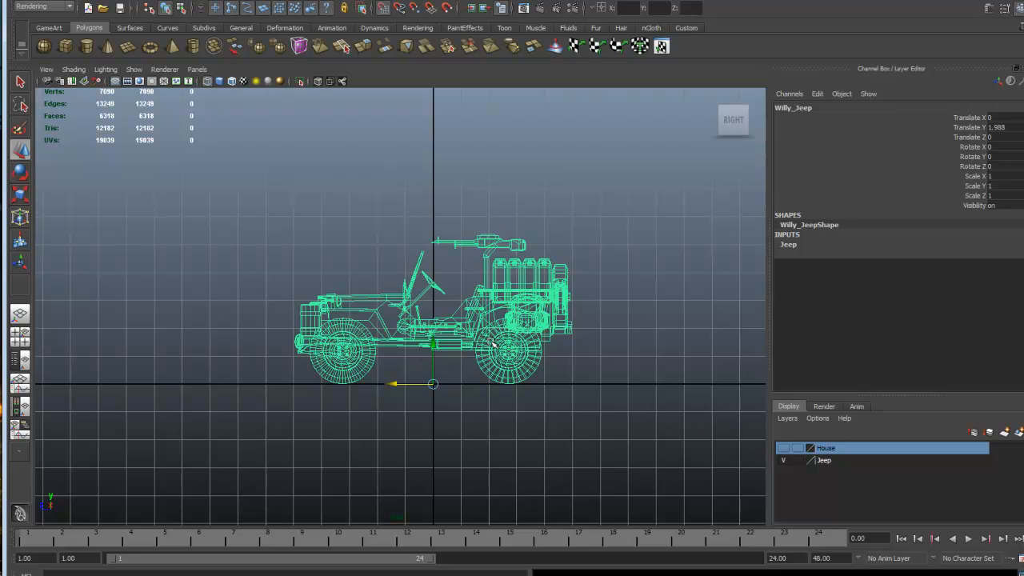
- Hide the Jeep layer, show the House layer and select the house in the side view
{"action": "left_click", "coordinate": [784, 461]}
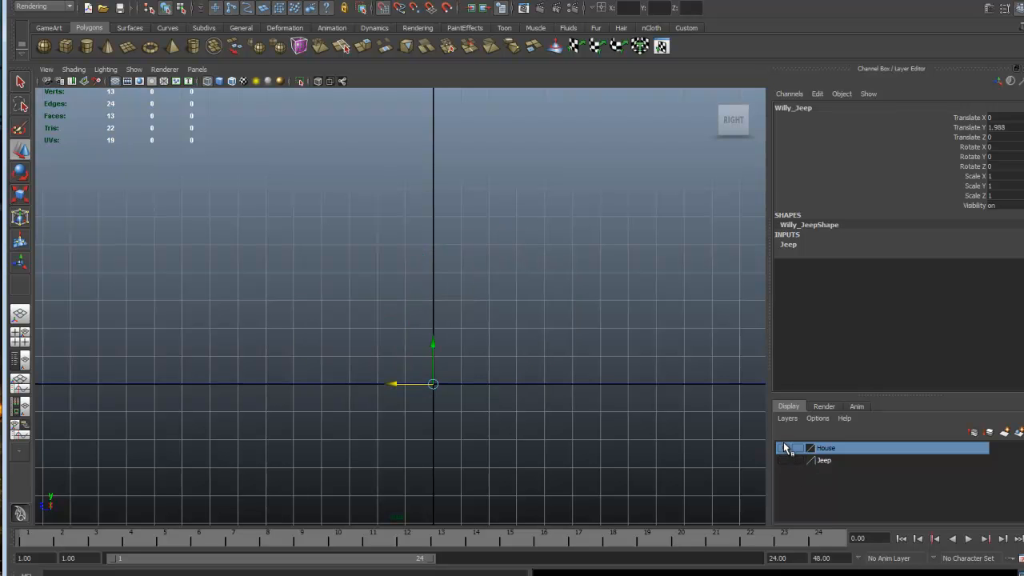
{"action": "scroll", "coordinate": [613, 381], "scroll_direction": "down", "scroll_amount": 5}
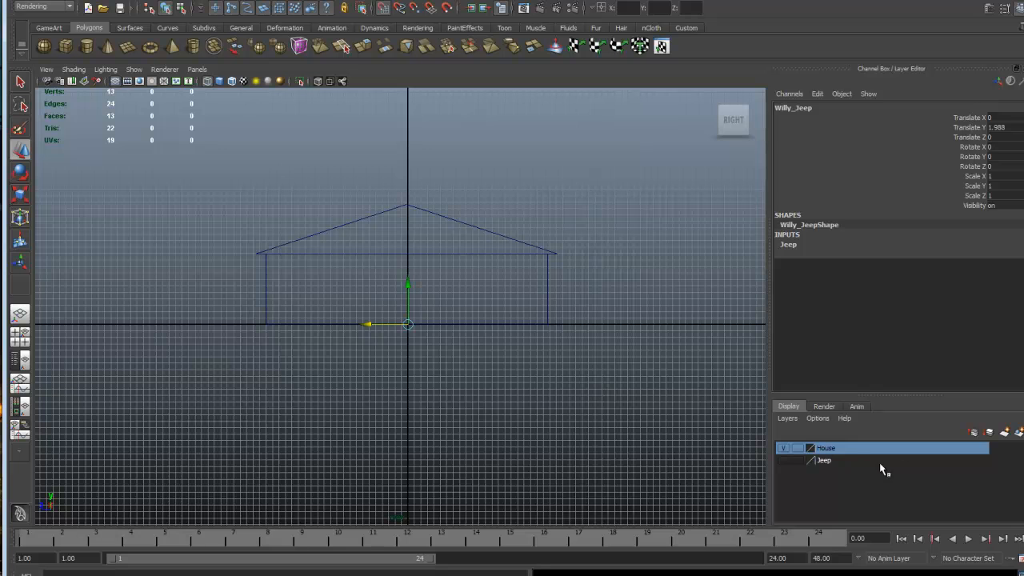
{"action": "left_click", "coordinate": [530, 315]}
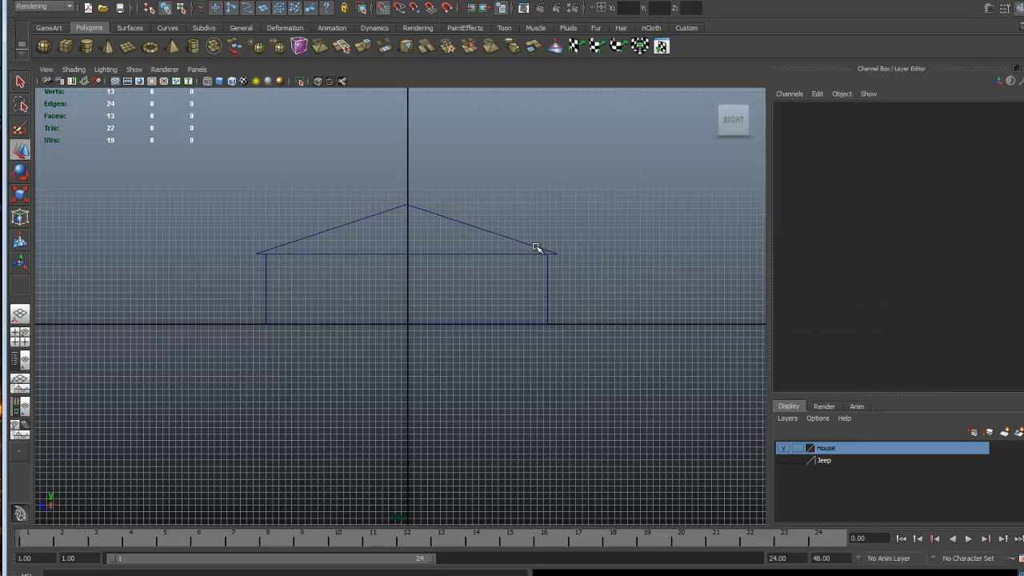
{"action": "left_click", "coordinate": [538, 255]}
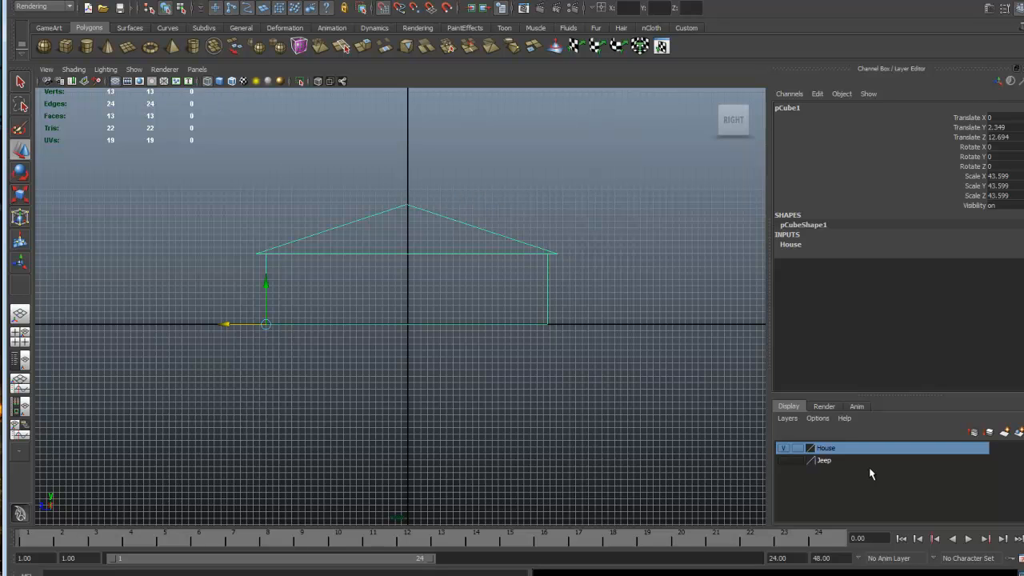
- Compare the jeep and house by switching their layers' visibility, leaving only the House layer shown and the house selected
{"action": "left_click", "coordinate": [784, 449]}
{"action": "left_click", "coordinate": [783, 461]}
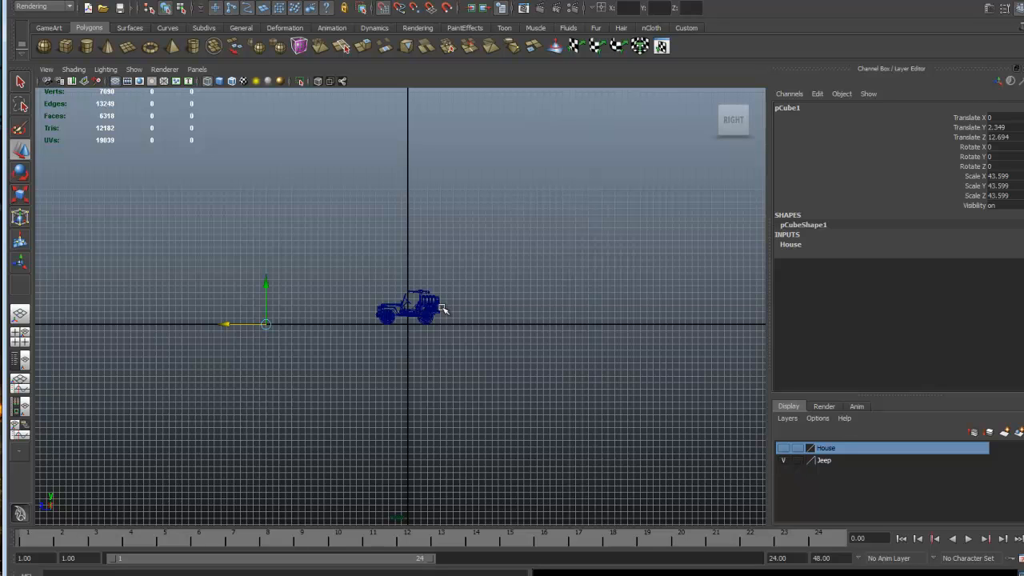
{"action": "left_click", "coordinate": [442, 311]}
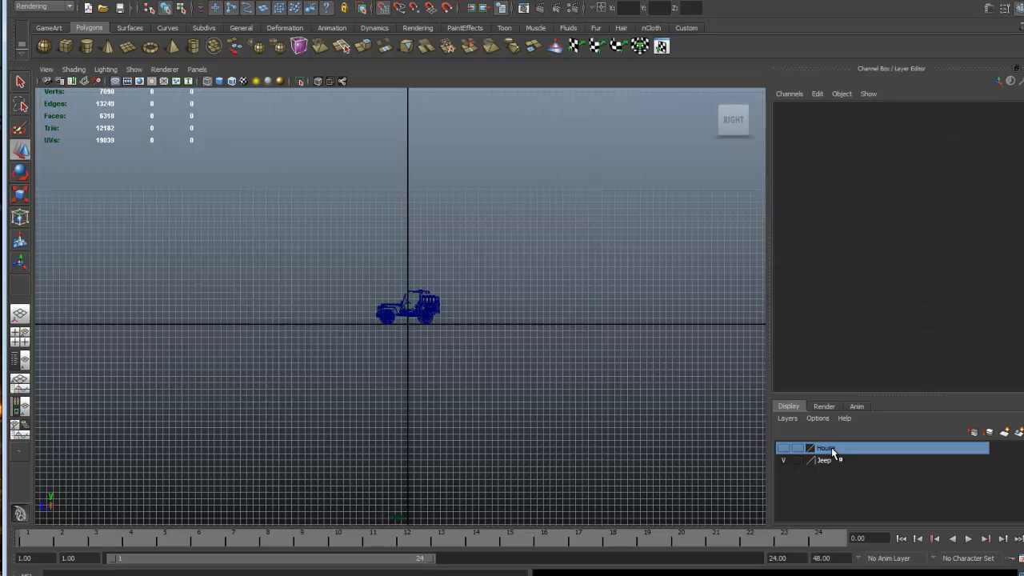
{"action": "left_click", "coordinate": [784, 449]}
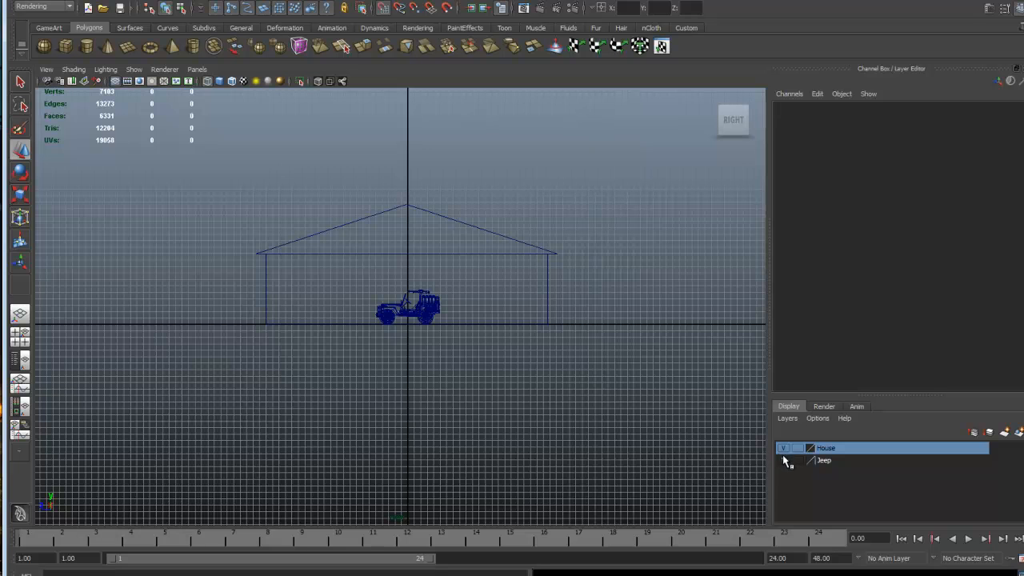
{"action": "left_click", "coordinate": [784, 461]}
{"action": "left_click", "coordinate": [449, 218]}
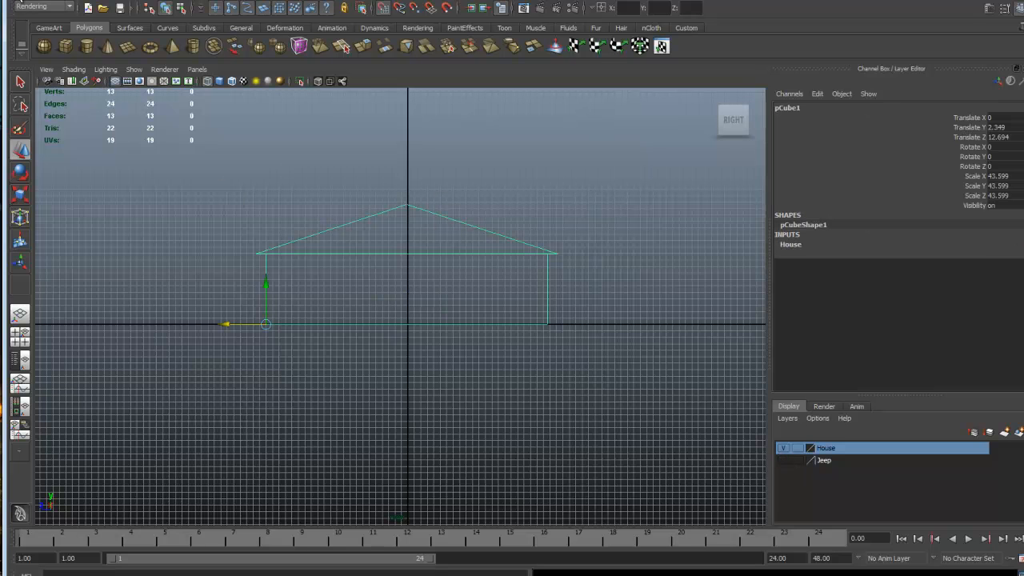
- Delete the house's construction history and freeze its transformations
{"action": "left_click", "coordinate": [34, 4]}
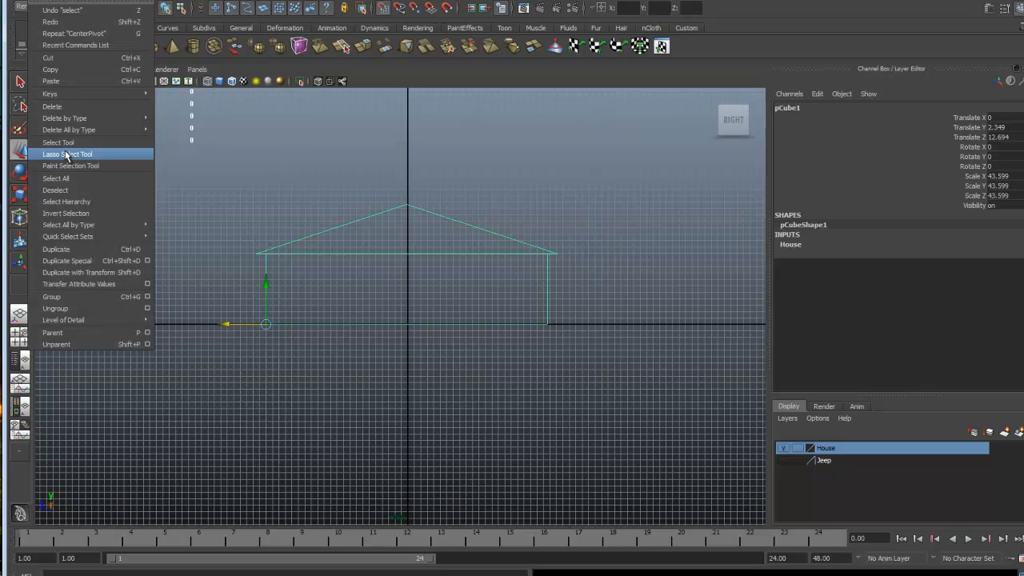
{"action": "mouse_move", "coordinate": [68, 119]}
{"action": "left_click", "coordinate": [178, 127]}
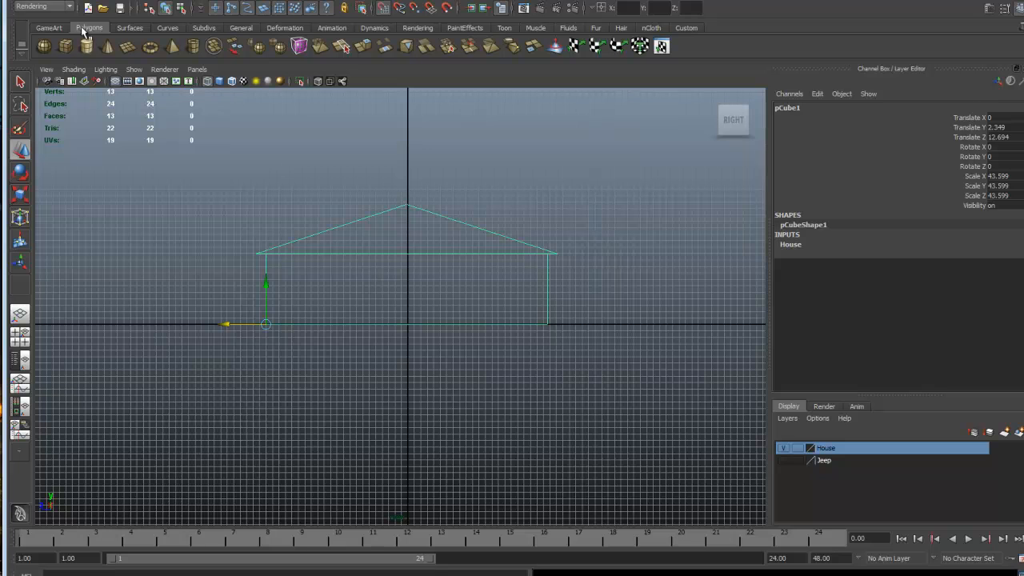
{"action": "left_click", "coordinate": [68, 4]}
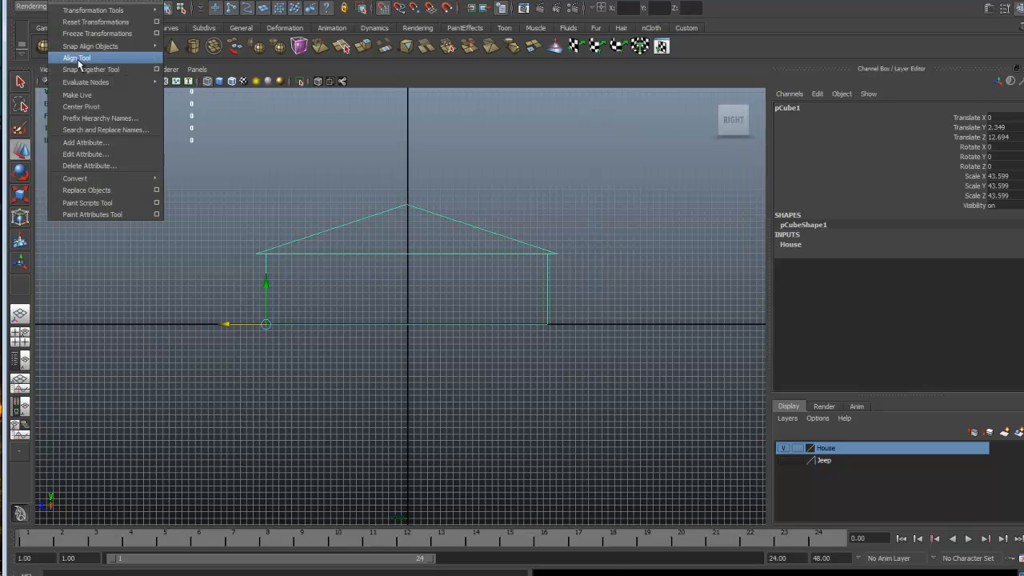
{"action": "left_click", "coordinate": [97, 34]}
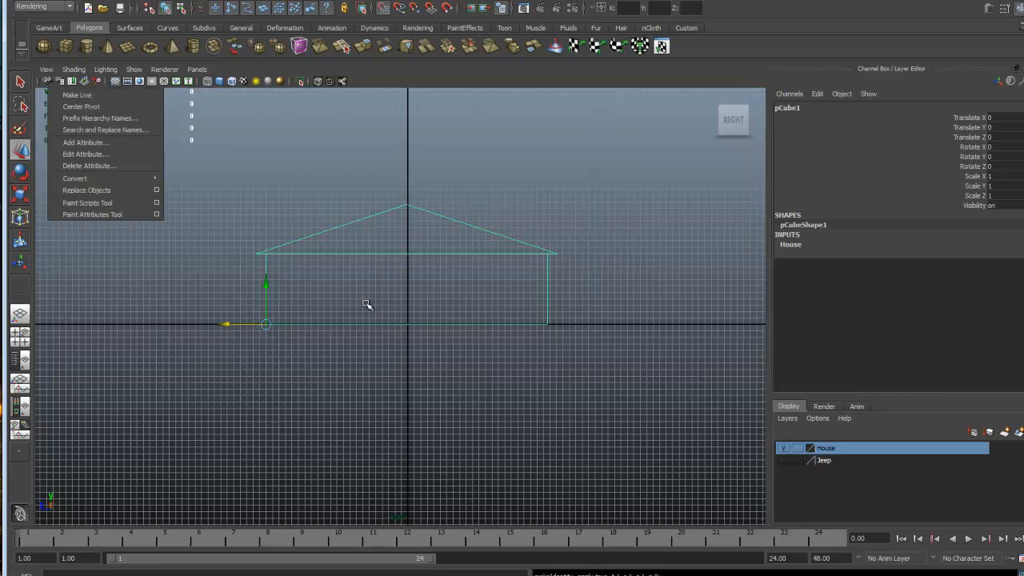
- Show the Jeep layer, select the jeep and freeze its transformations
{"action": "left_click", "coordinate": [786, 462]}
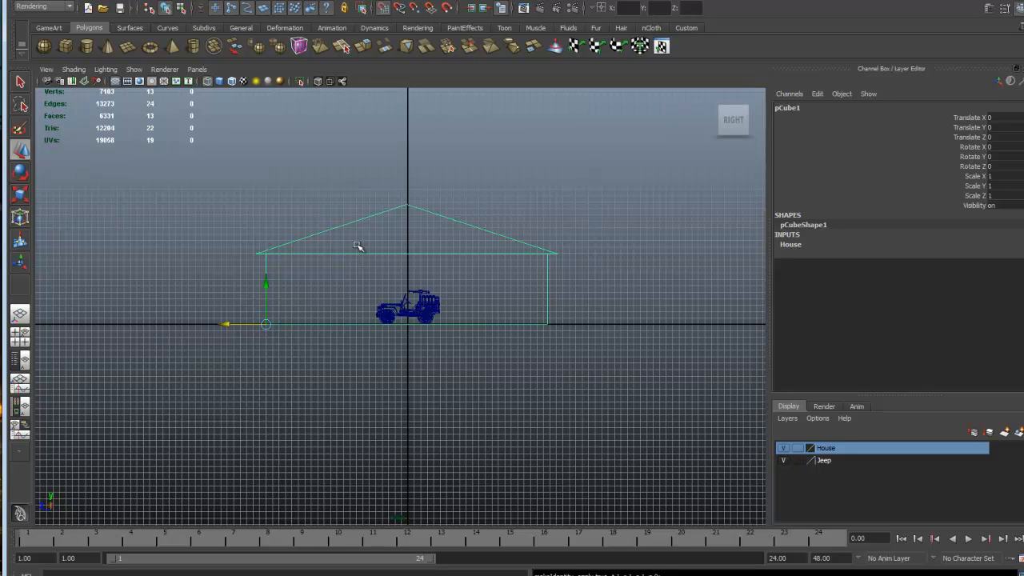
{"action": "left_click", "coordinate": [418, 293]}
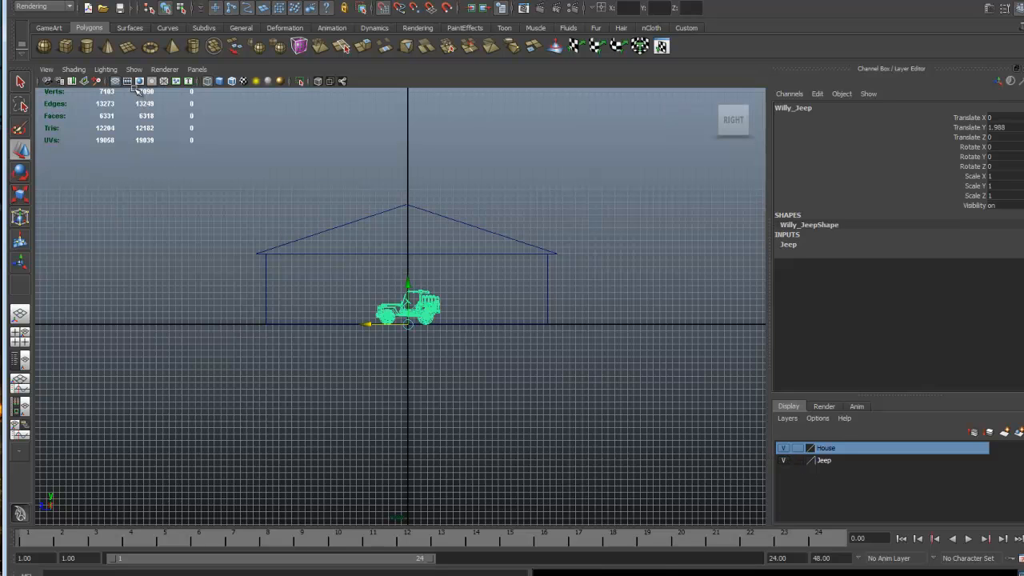
{"action": "left_click", "coordinate": [56, 1]}
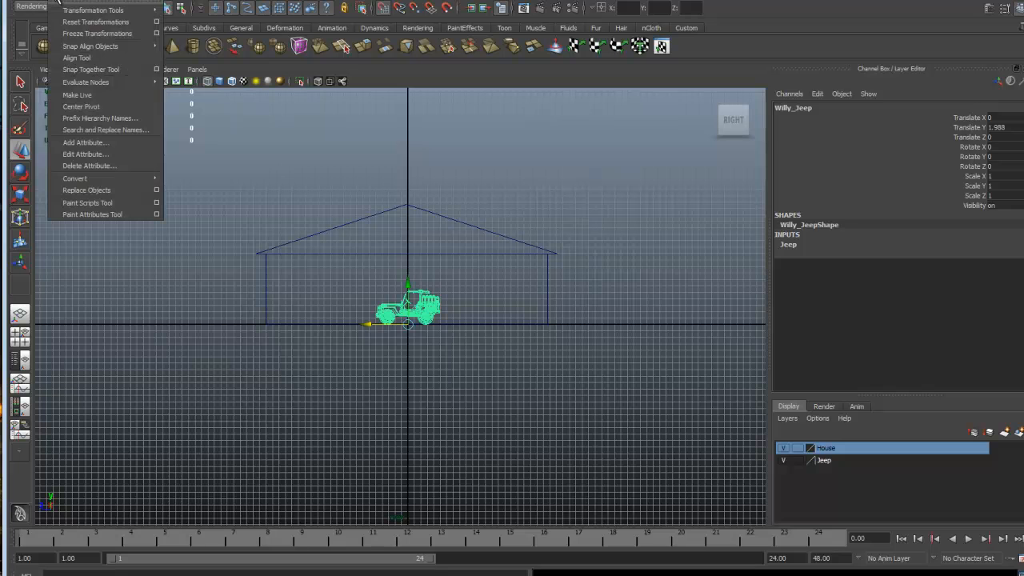
{"action": "left_click", "coordinate": [95, 34]}
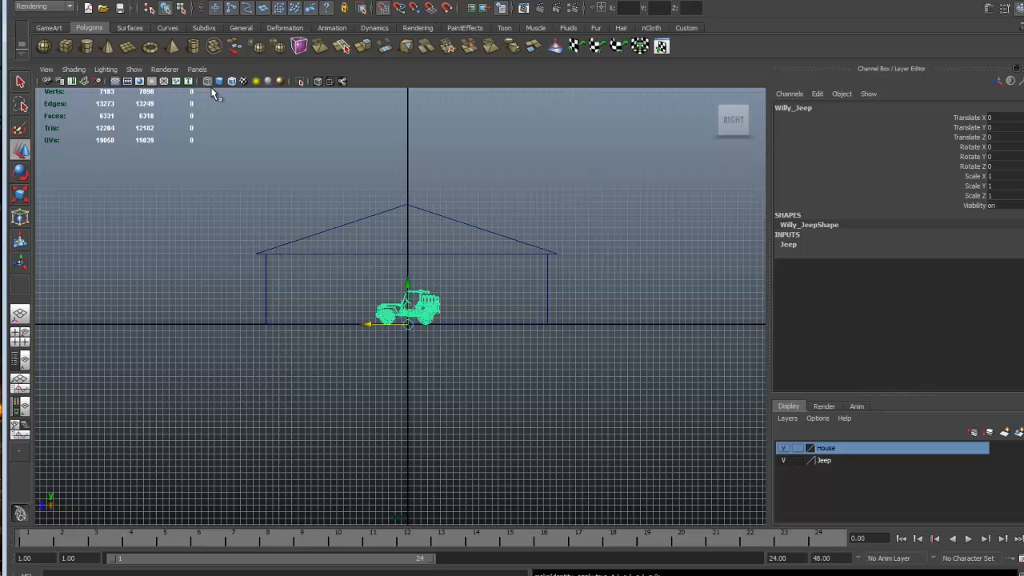
- Select the jeep, hide the House layer and frame the jeep up close in the perspective view
{"action": "left_click", "coordinate": [478, 254]}
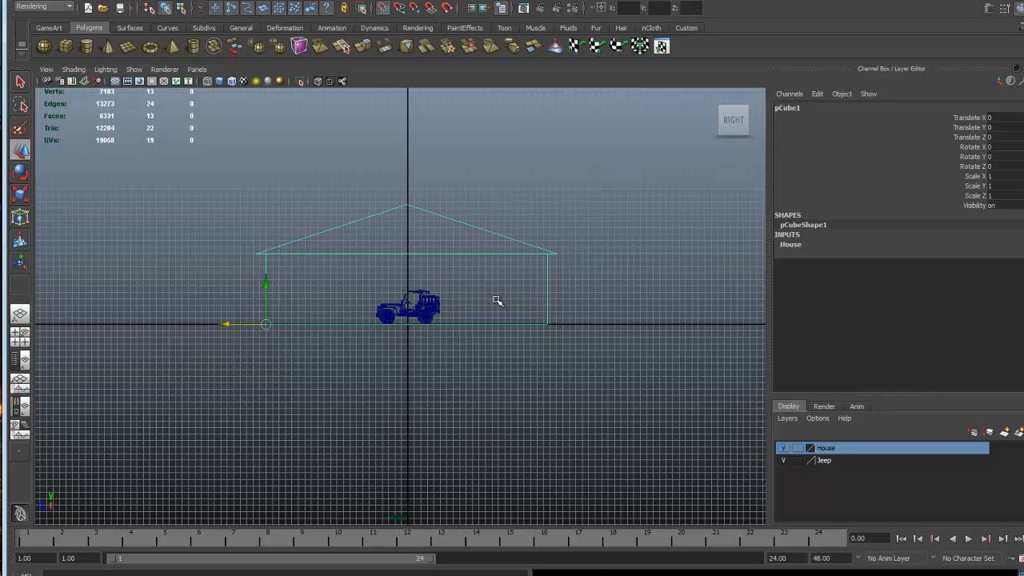
{"action": "left_click", "coordinate": [431, 295]}
{"action": "left_click", "coordinate": [783, 448]}
{"action": "key", "text": "space"}
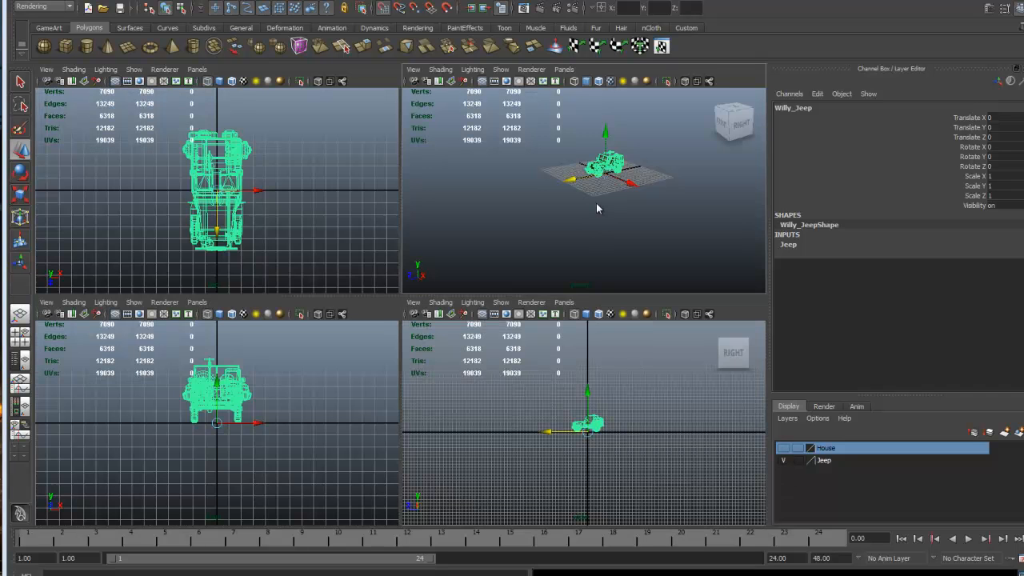
{"action": "key", "text": "space"}
{"action": "key", "text": "f"}
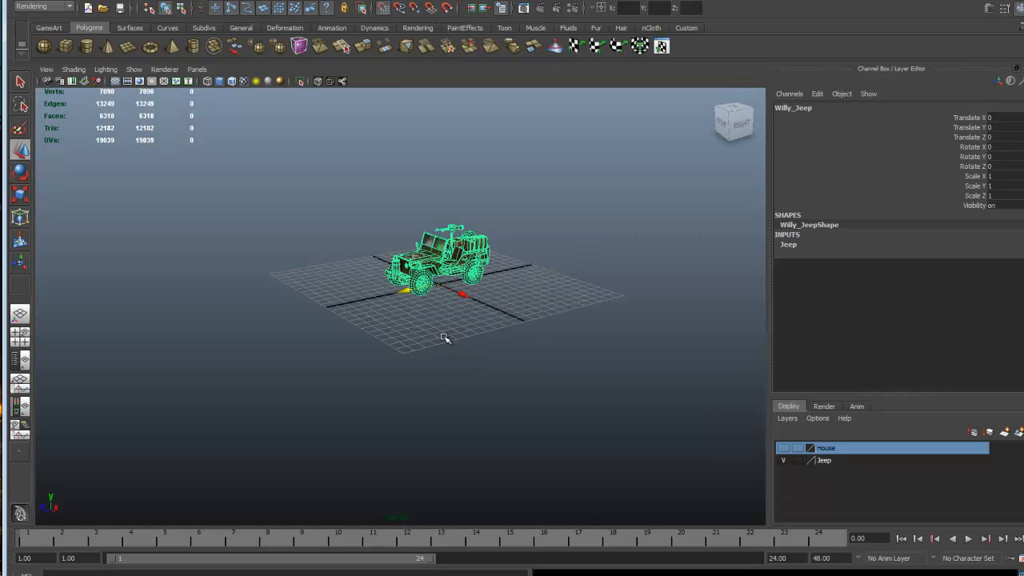
{"action": "left_click_drag", "start_coordinate": [535, 405], "coordinate": [549, 407], "text": "alt"}
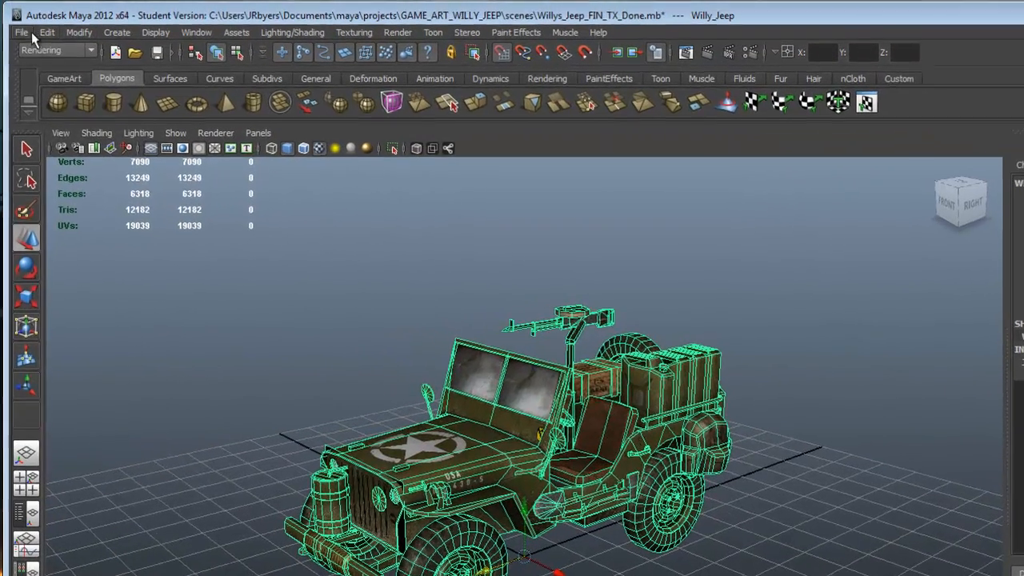
- Start exporting the selected jeep with the file type set to FBX export and default file extensions kept
{"action": "left_click", "coordinate": [26, 33]}
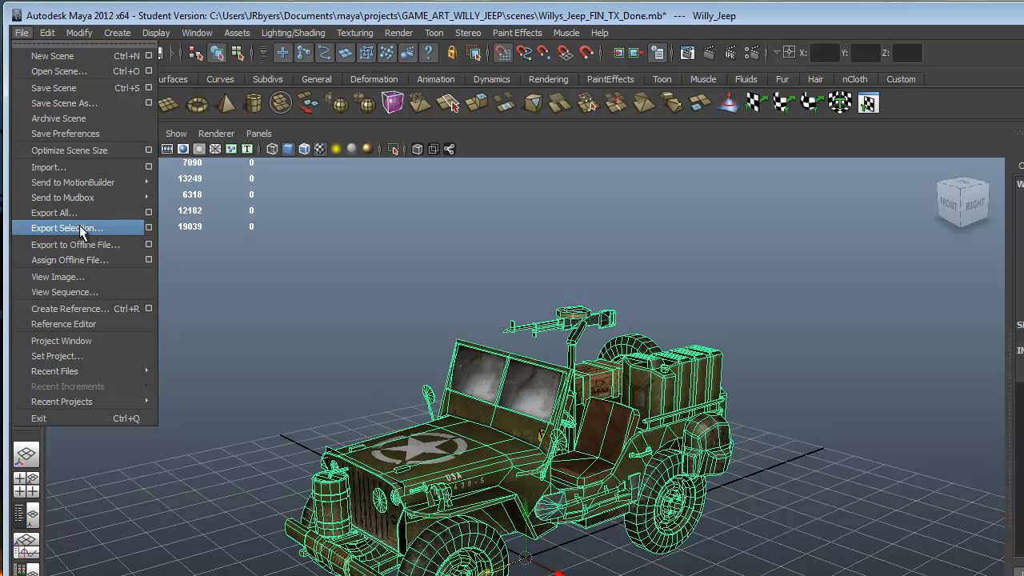
{"action": "left_click", "coordinate": [149, 228]}
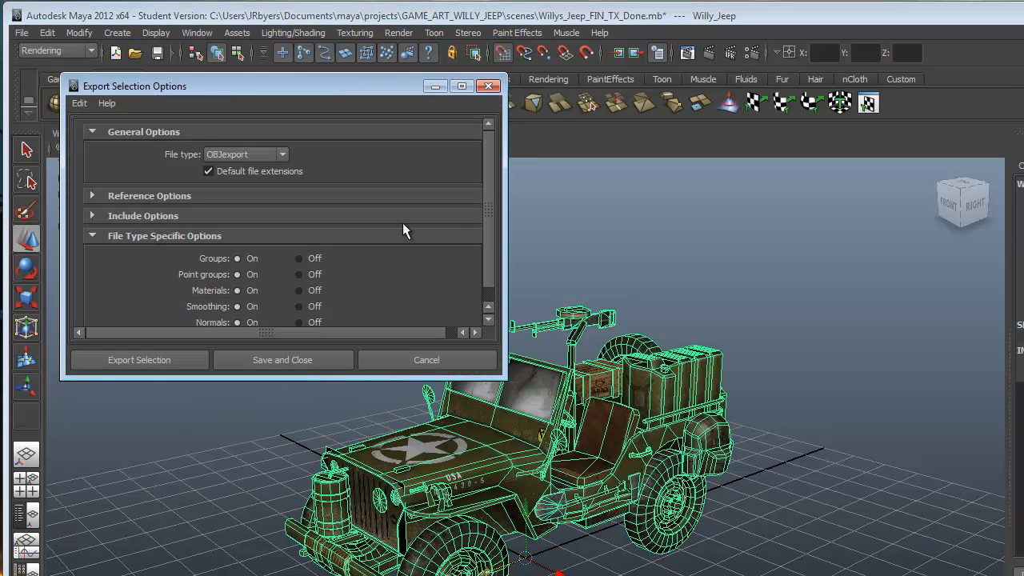
{"action": "left_click", "coordinate": [243, 155]}
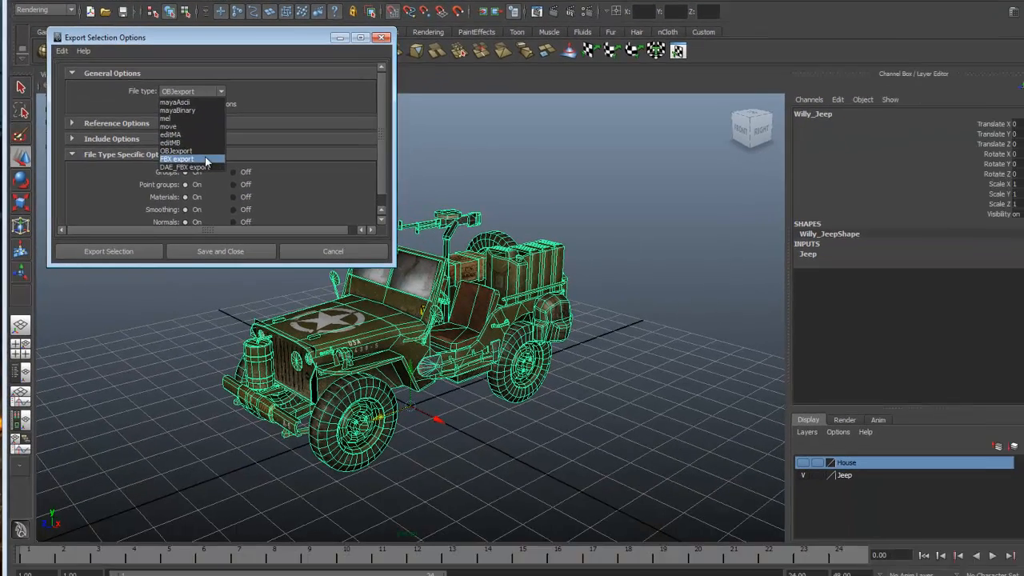
{"action": "left_click", "coordinate": [205, 156]}
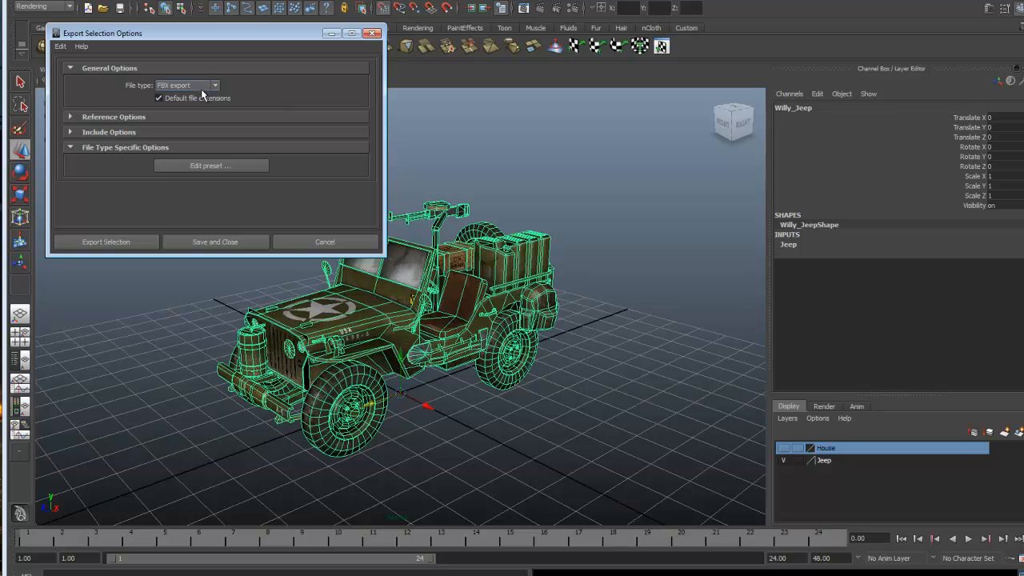
{"action": "left_click", "coordinate": [142, 243]}
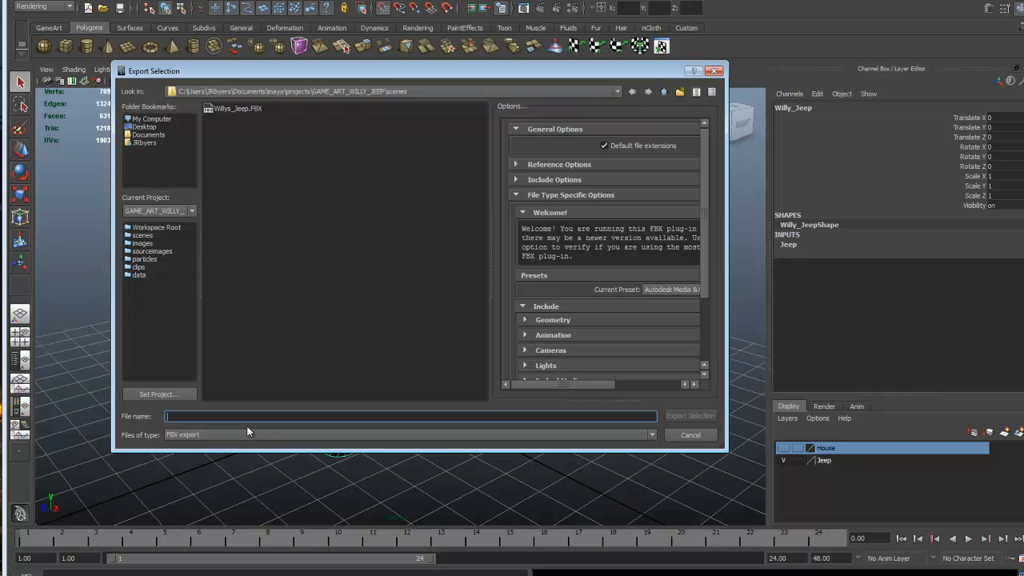
- Name the jeep's export file with the author's full name followed by _Jeep_Willy
{"action": "type", "text": "Wi"}
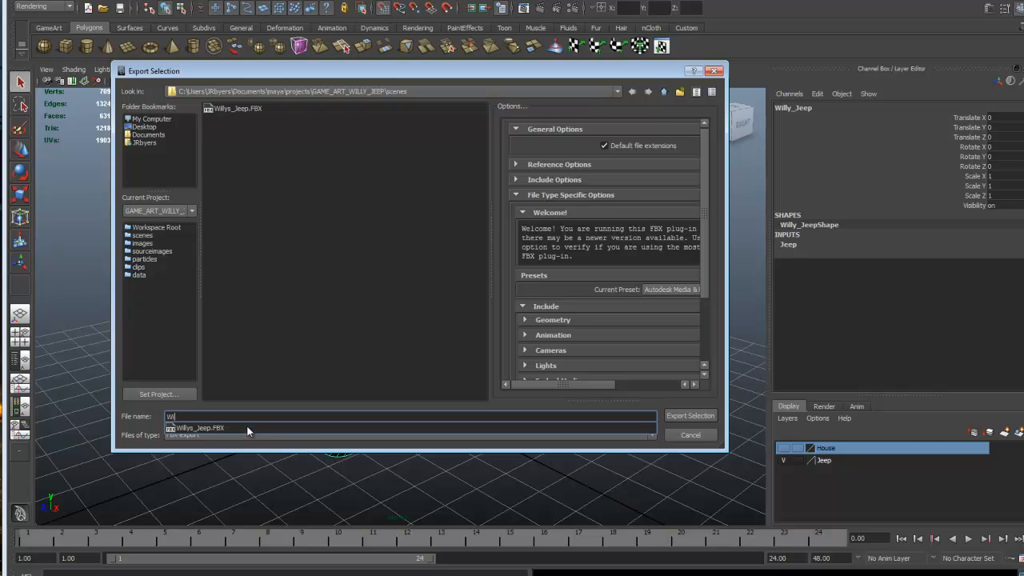
{"action": "key", "text": "BackSpace"}
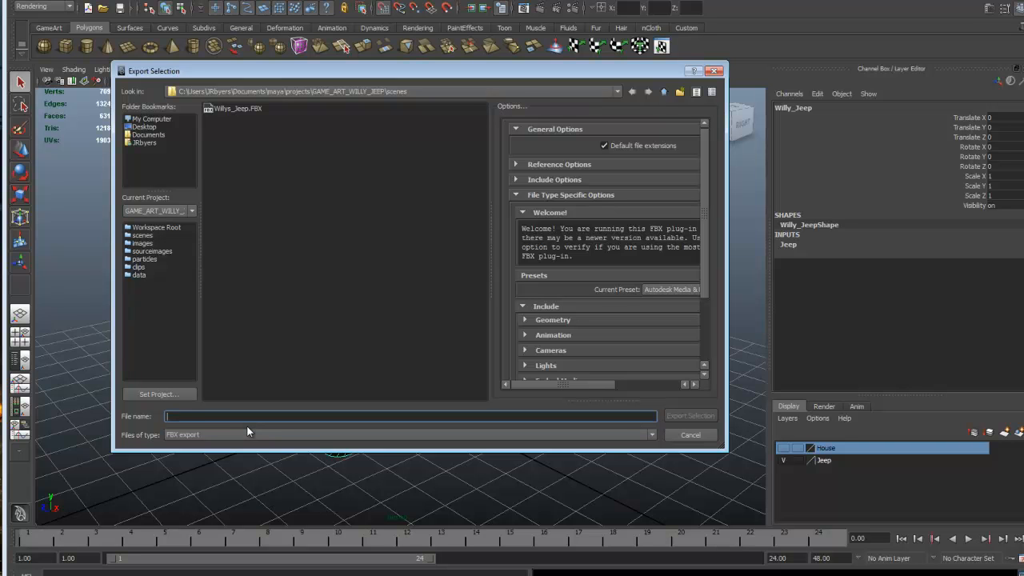
{"action": "type", "text": "Jeff_Byers"}
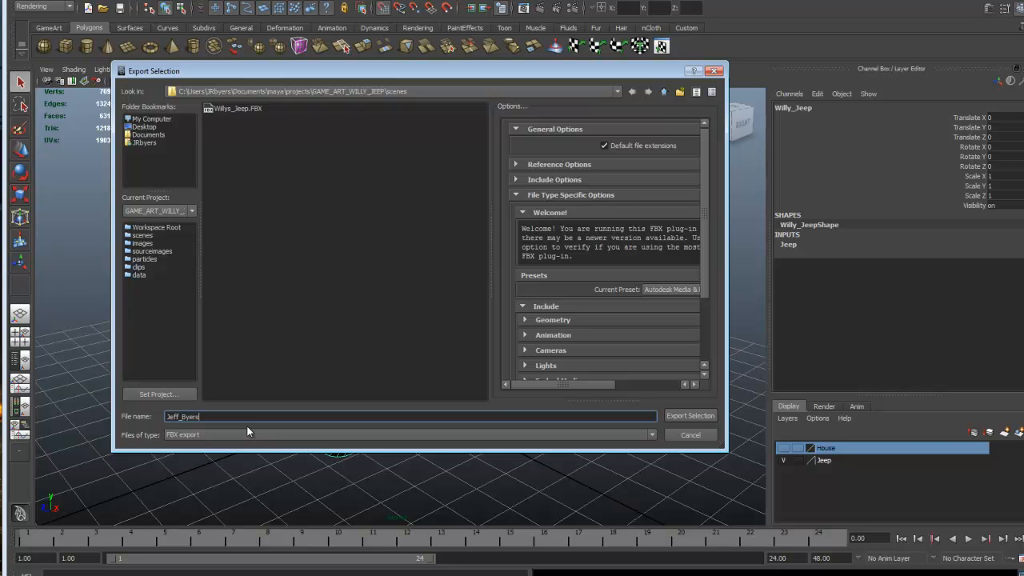
{"action": "type", "text": "_"}
{"action": "type", "text": "Wi"}
{"action": "key", "text": "BackSpace"}
{"action": "type", "text": "Jee"}
- Turn on Smoothing Groups in the FBX geometry options and export the jeep
{"action": "left_click_drag", "start_coordinate": [708, 205], "coordinate": [708, 272]}
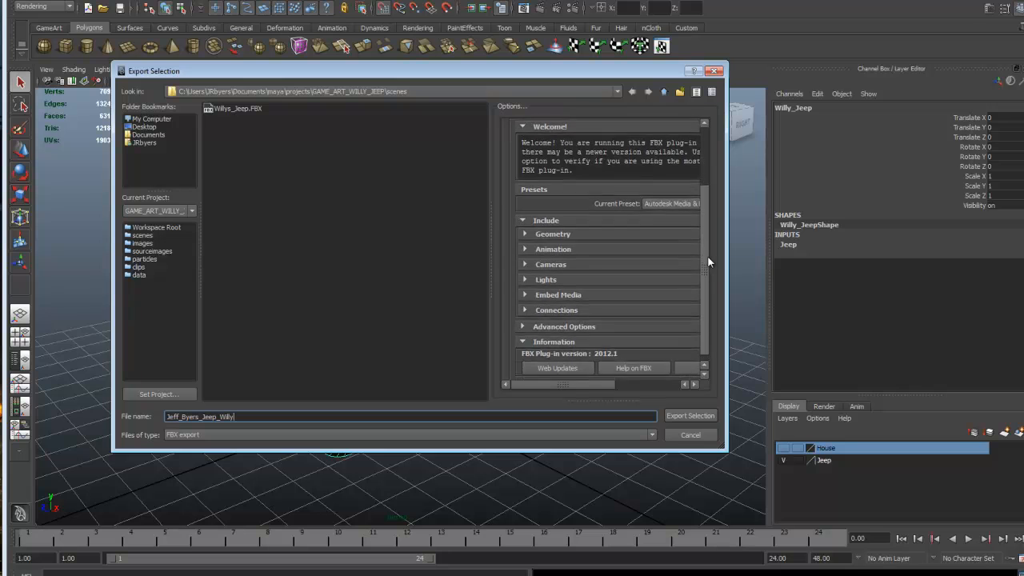
{"action": "left_click", "coordinate": [526, 225]}
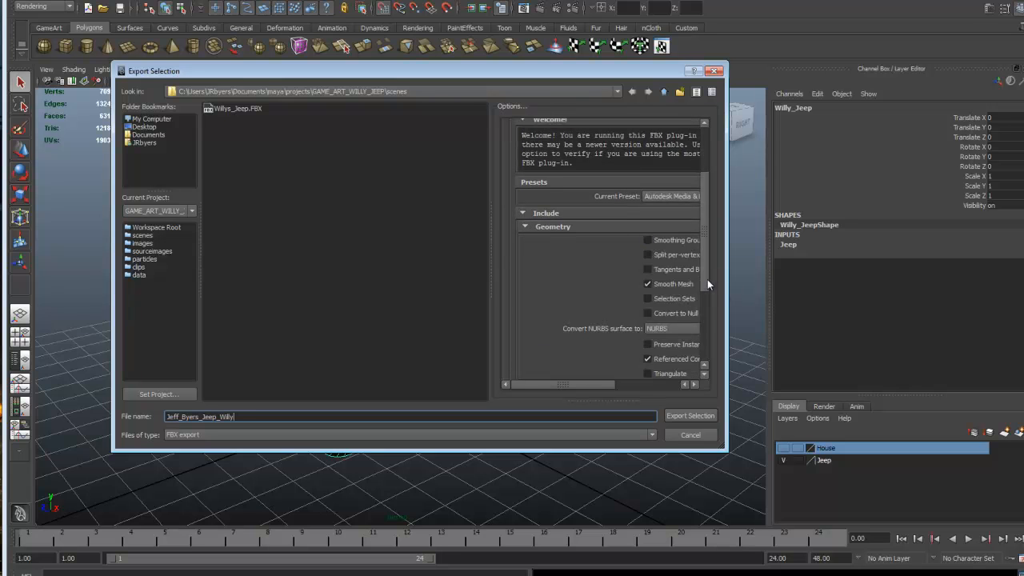
{"action": "left_click", "coordinate": [649, 240]}
{"action": "left_click_drag", "start_coordinate": [761, 343], "coordinate": [830, 346]}
{"action": "left_click_drag", "start_coordinate": [590, 285], "coordinate": [432, 286]}
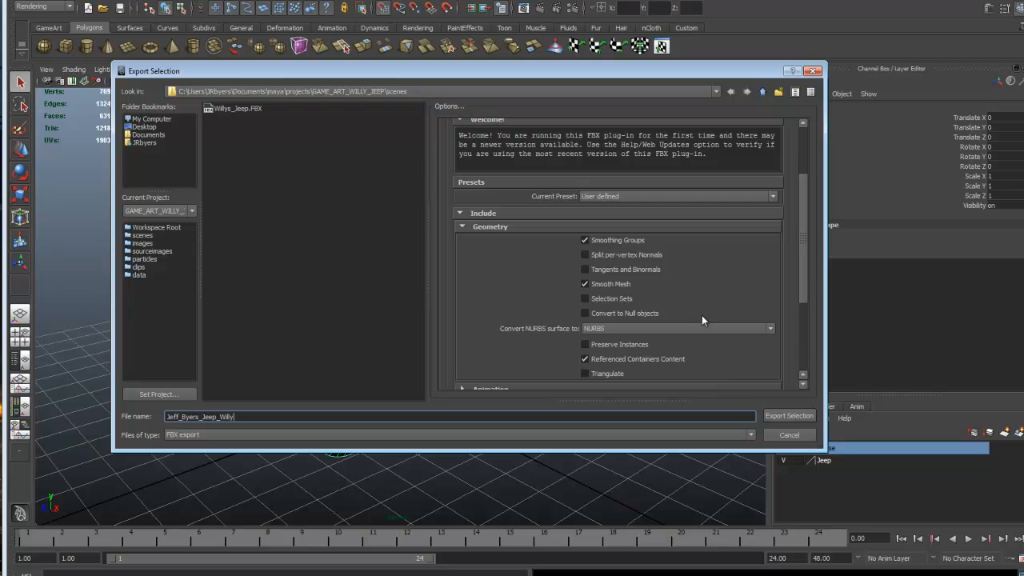
{"action": "left_click", "coordinate": [789, 416]}
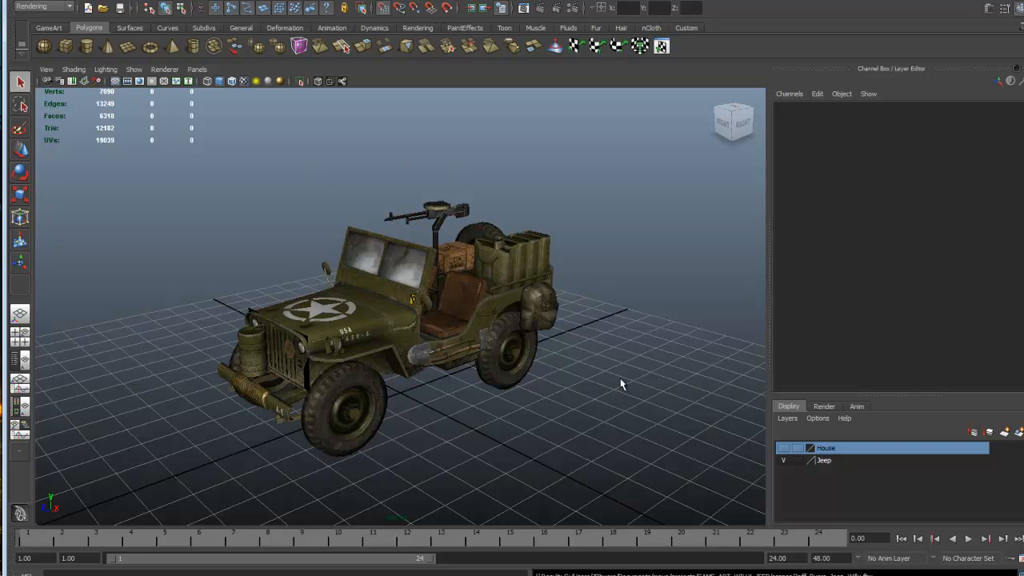
- Show the House layer, hide the Jeep layer and select the house in the perspective view
{"action": "left_click", "coordinate": [785, 450]}
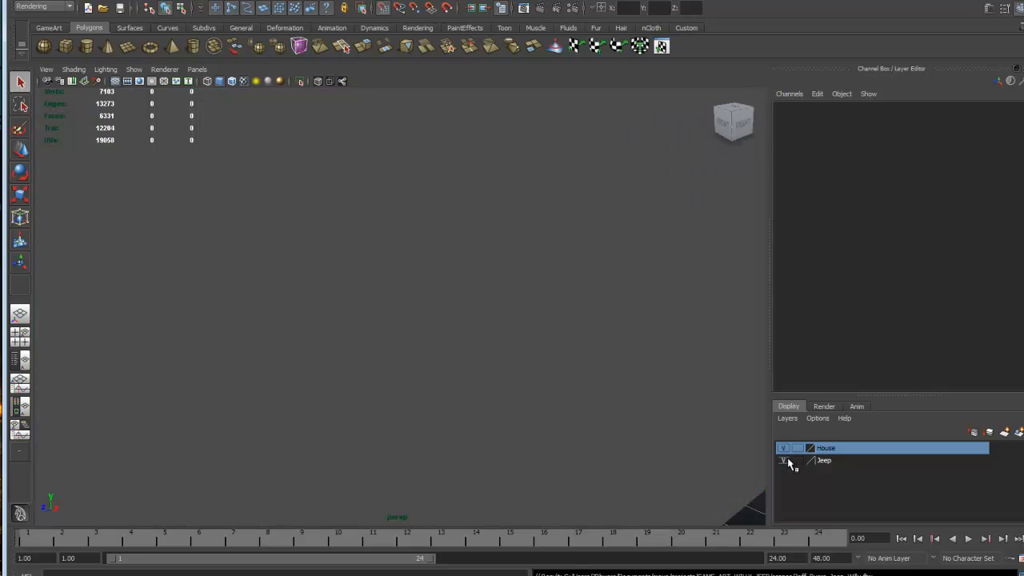
{"action": "left_click", "coordinate": [784, 461]}
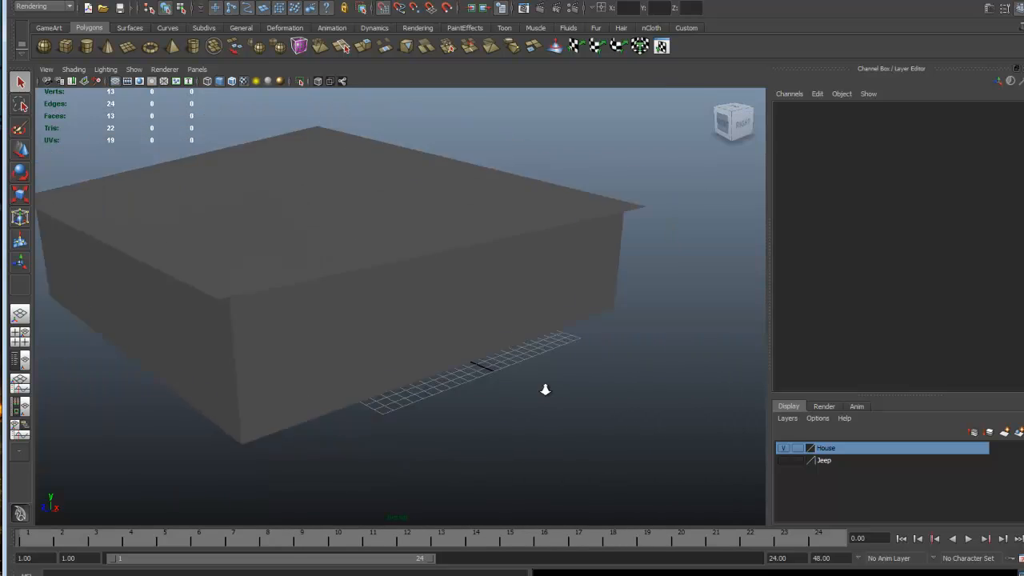
{"action": "scroll", "coordinate": [545, 390], "scroll_direction": "down", "scroll_amount": 3}
{"action": "left_click", "coordinate": [405, 337]}
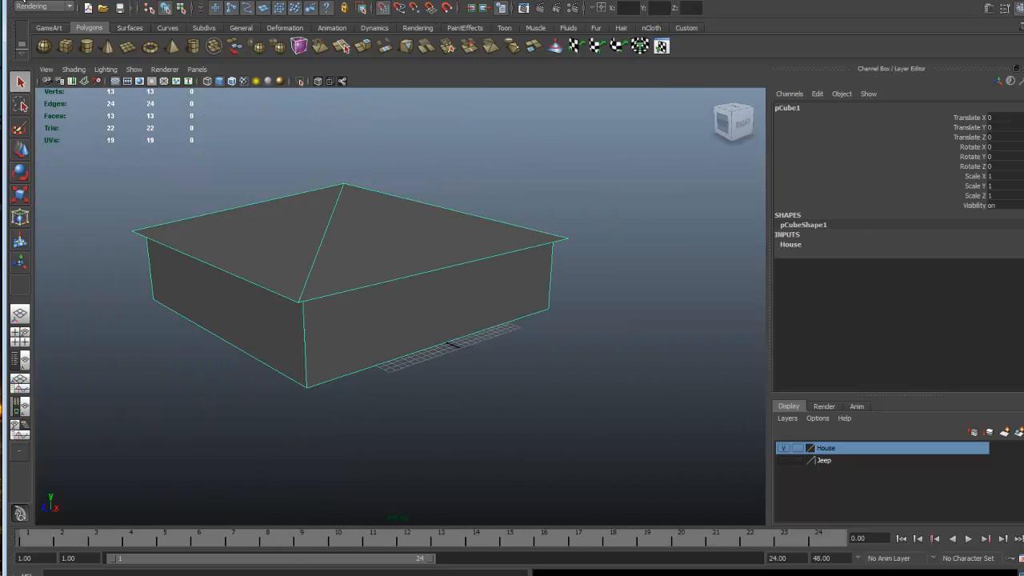
- Export the selected house as an FBX file named with the author's full name followed by _House, and reselect the house
{"action": "left_click", "coordinate": [22, 1]}
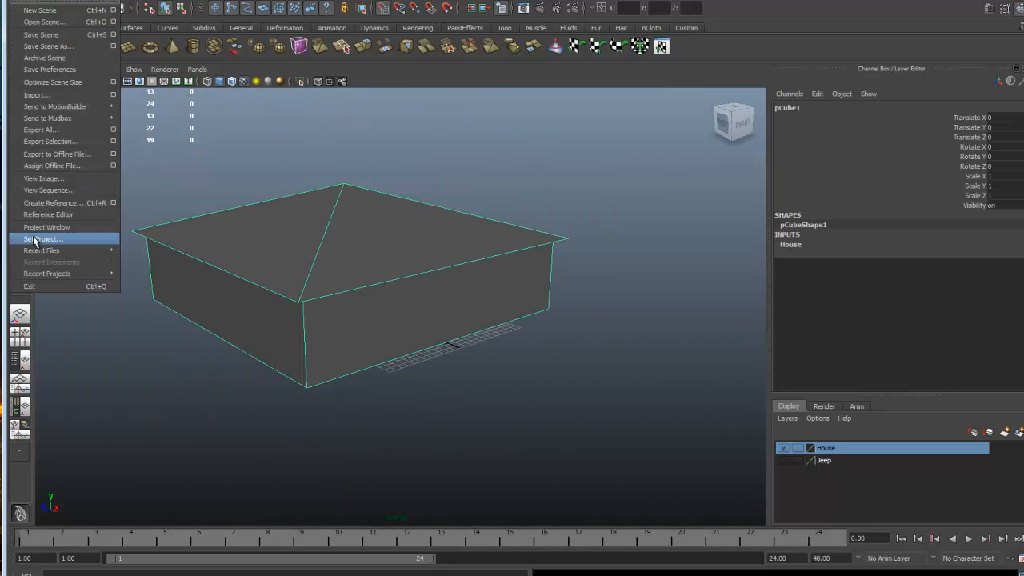
{"action": "left_click", "coordinate": [113, 140]}
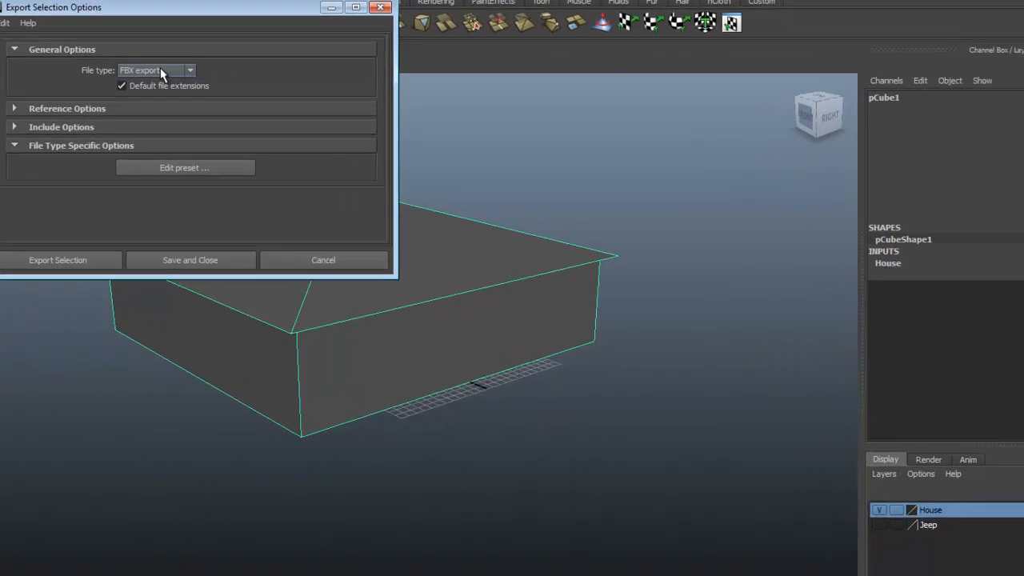
{"action": "left_click", "coordinate": [72, 261]}
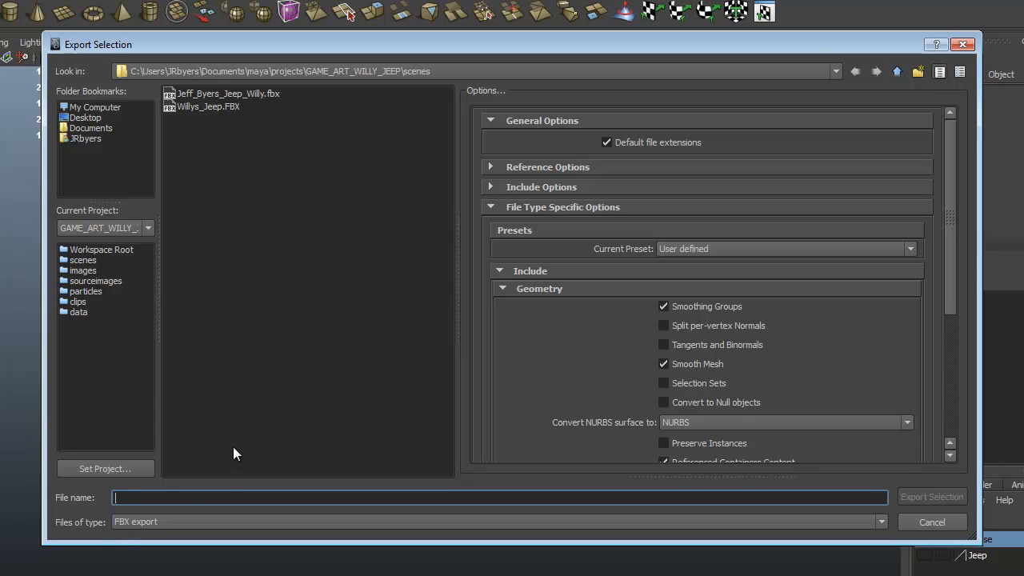
{"action": "type", "text": "Je"}
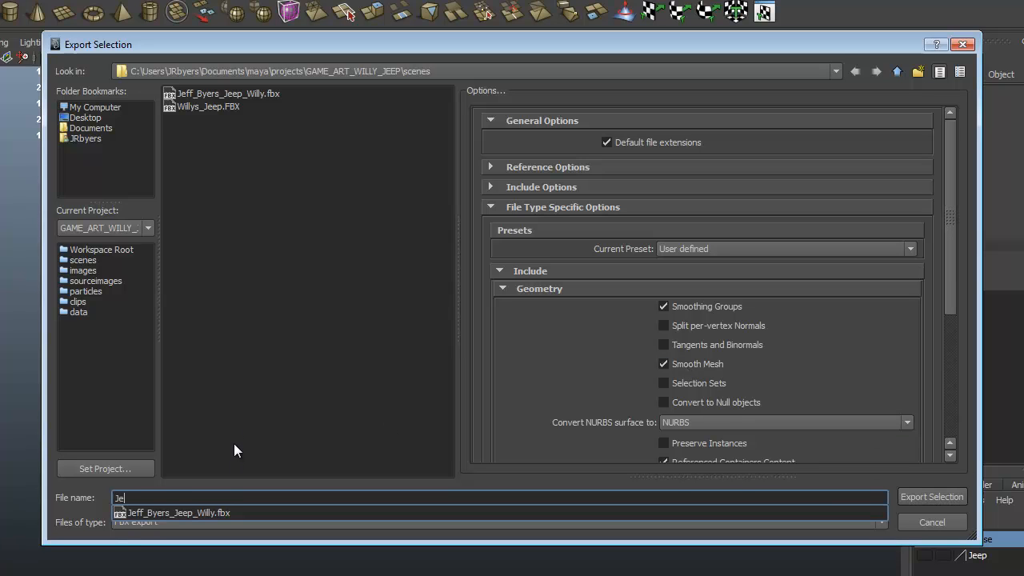
{"action": "type", "text": "ff_Byers_Ho"}
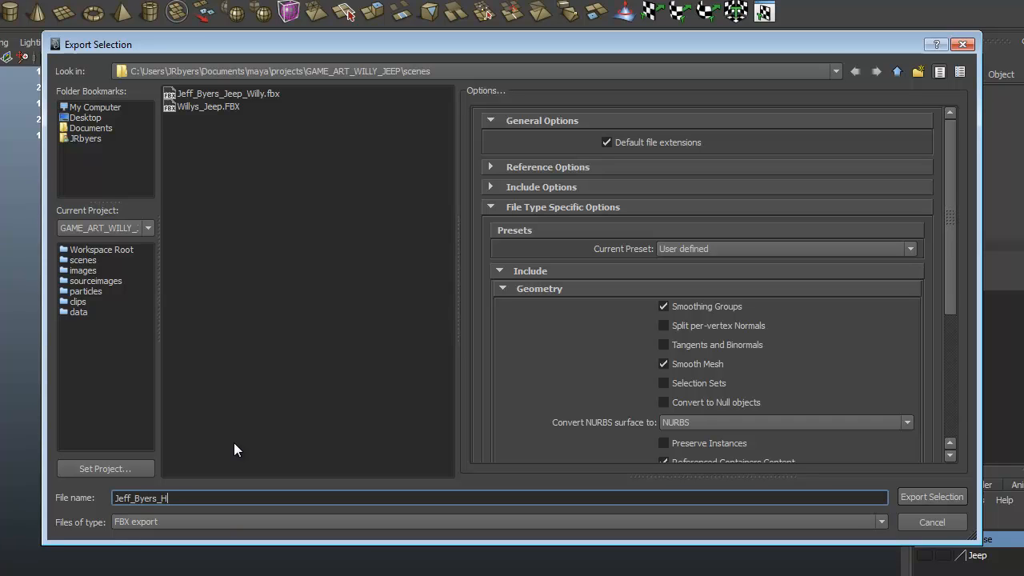
{"action": "type", "text": "use"}
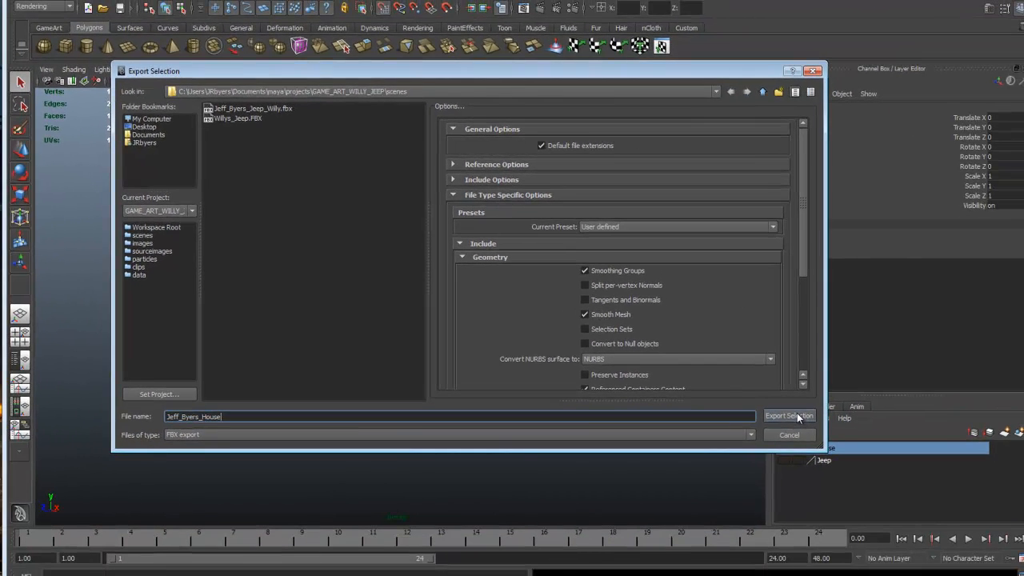
{"action": "left_click", "coordinate": [932, 497]}
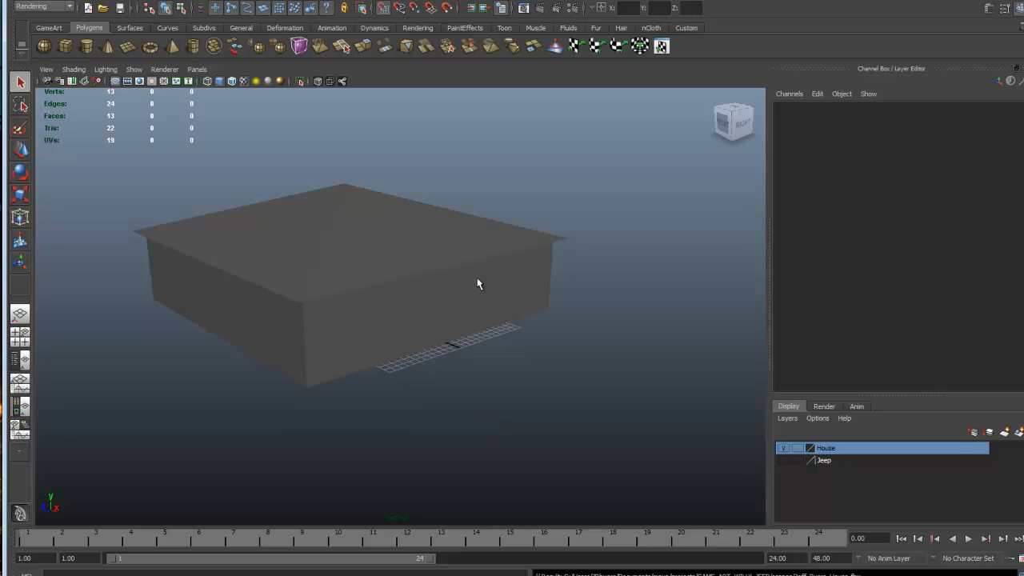
{"action": "left_click", "coordinate": [517, 245]}
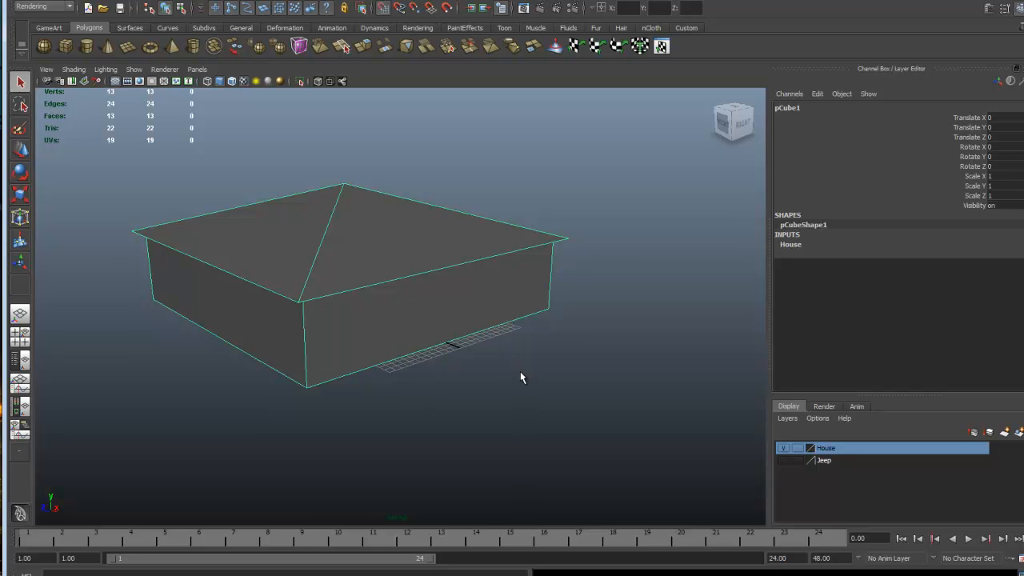
- Show the Jeep layer, hide the House layer, and select and frame the jeep in the perspective view
{"action": "left_click_drag", "start_coordinate": [524, 411], "coordinate": [352, 384], "text": "alt"}
{"action": "left_click_drag", "start_coordinate": [544, 389], "coordinate": [594, 391], "text": "alt"}
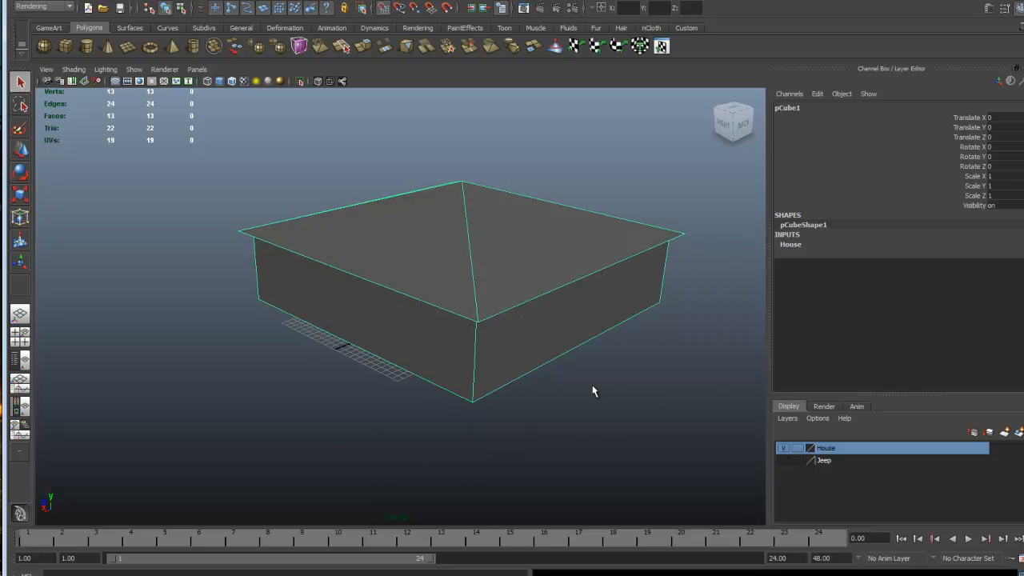
{"action": "left_click", "coordinate": [784, 460]}
{"action": "left_click", "coordinate": [783, 448]}
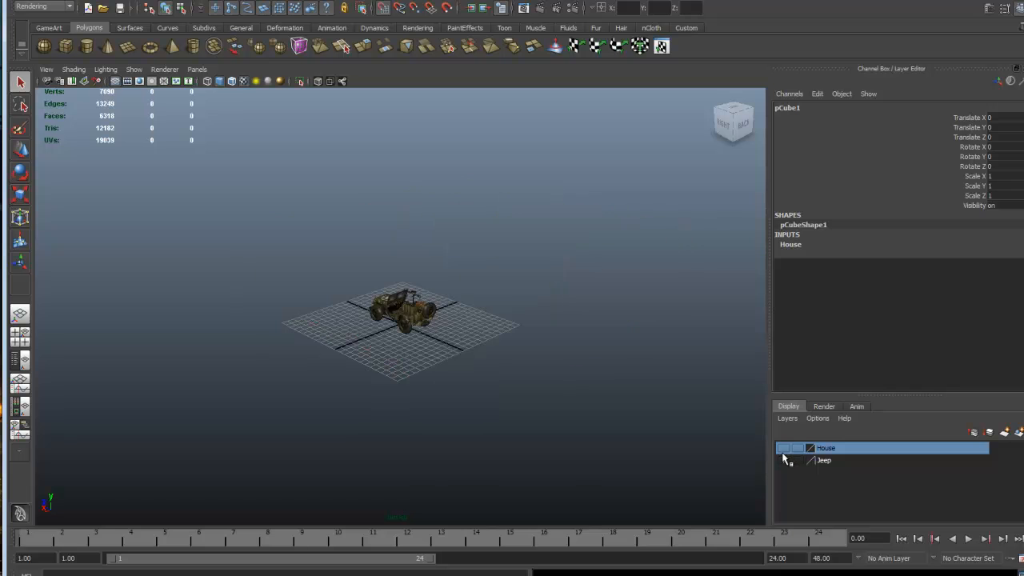
{"action": "left_click", "coordinate": [392, 311]}
{"action": "left_click_drag", "start_coordinate": [347, 366], "coordinate": [484, 371], "text": "alt"}
{"action": "key", "text": "f"}
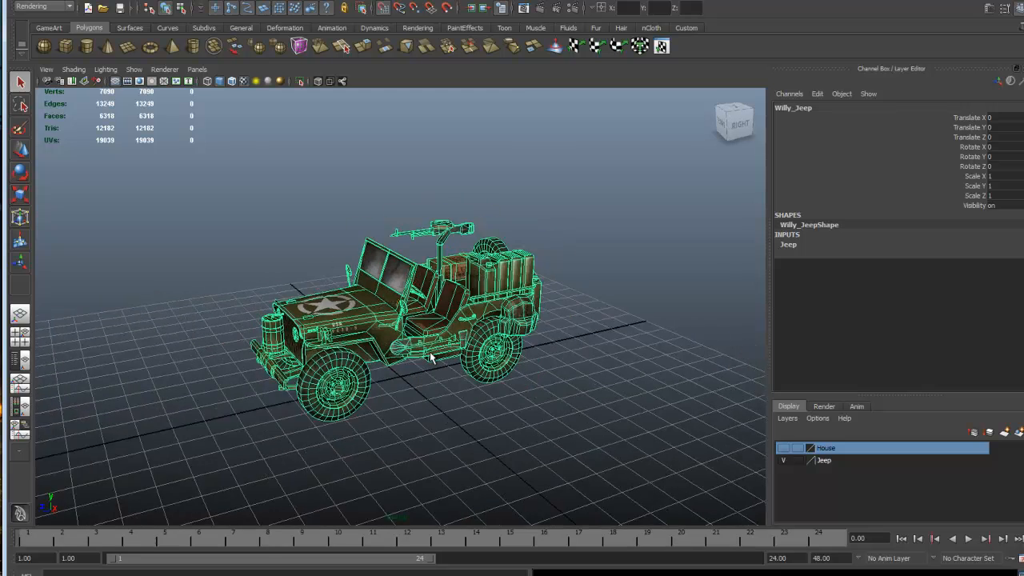
{"action": "scroll", "coordinate": [431, 358], "scroll_direction": "down", "scroll_amount": 2}
- Scale the jeep uniformly by setting its X, Y and Z scale to 16, and frame it in the view
{"action": "left_click", "coordinate": [996, 177]}
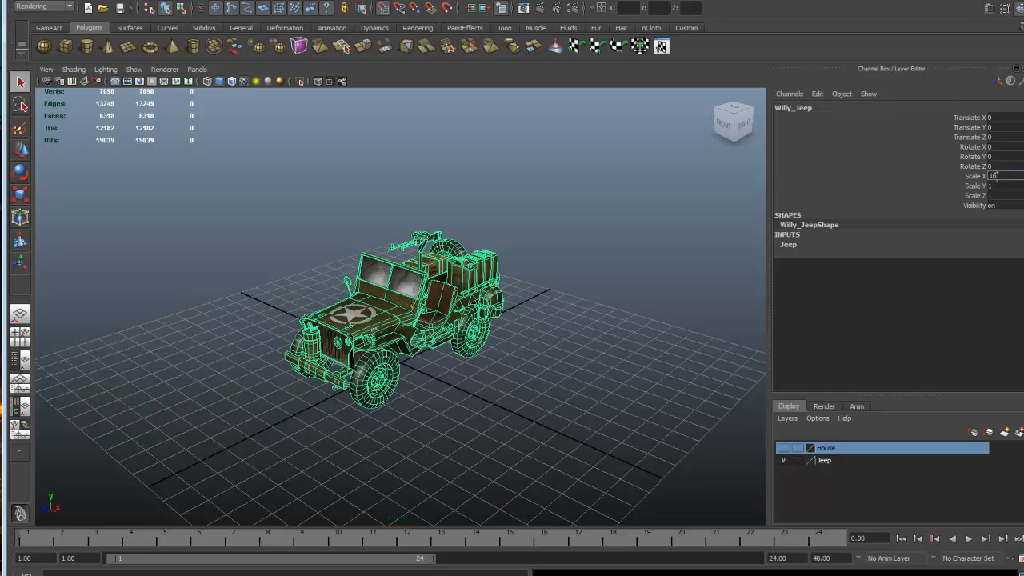
{"action": "type", "text": "16"}
{"action": "left_click", "coordinate": [999, 185]}
{"action": "type", "text": "1"}
{"action": "left_click", "coordinate": [998, 196]}
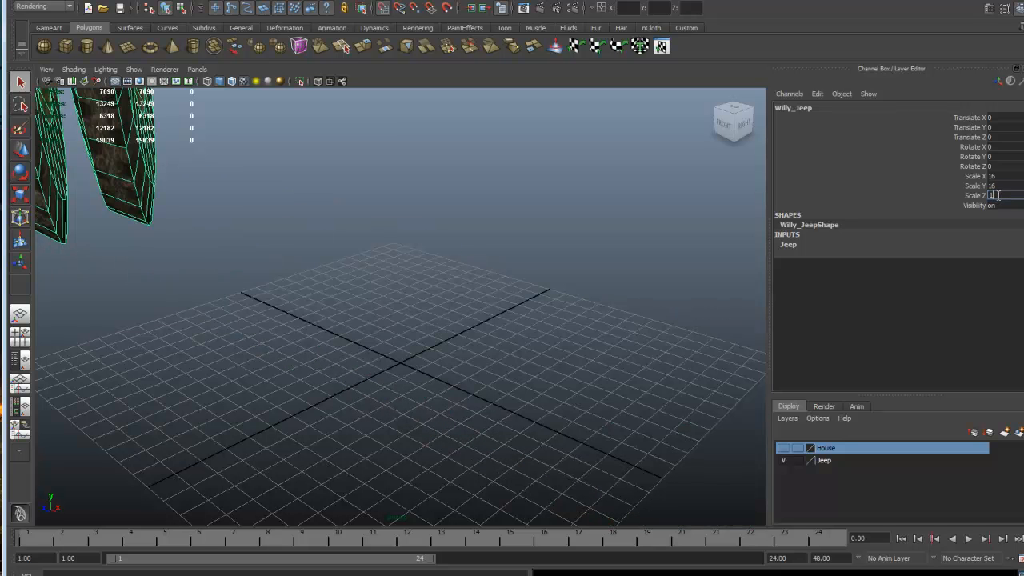
{"action": "key", "text": "Return"}
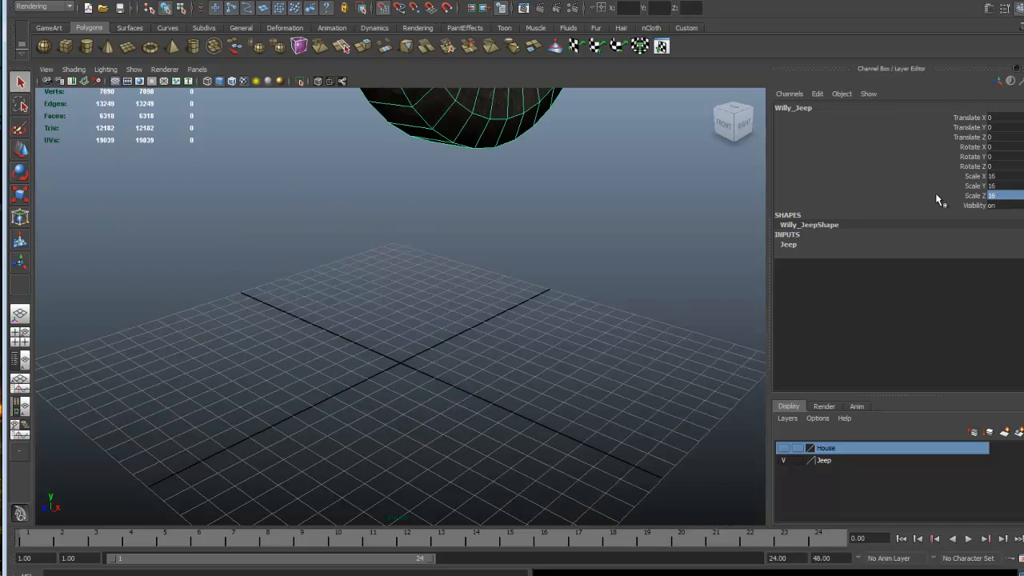
{"action": "key", "text": "f"}
- Inspect the enlarged jeep in the side and perspective views to check how its wheels sit on the ground line
{"action": "left_click_drag", "start_coordinate": [521, 253], "coordinate": [441, 232], "text": "alt"}
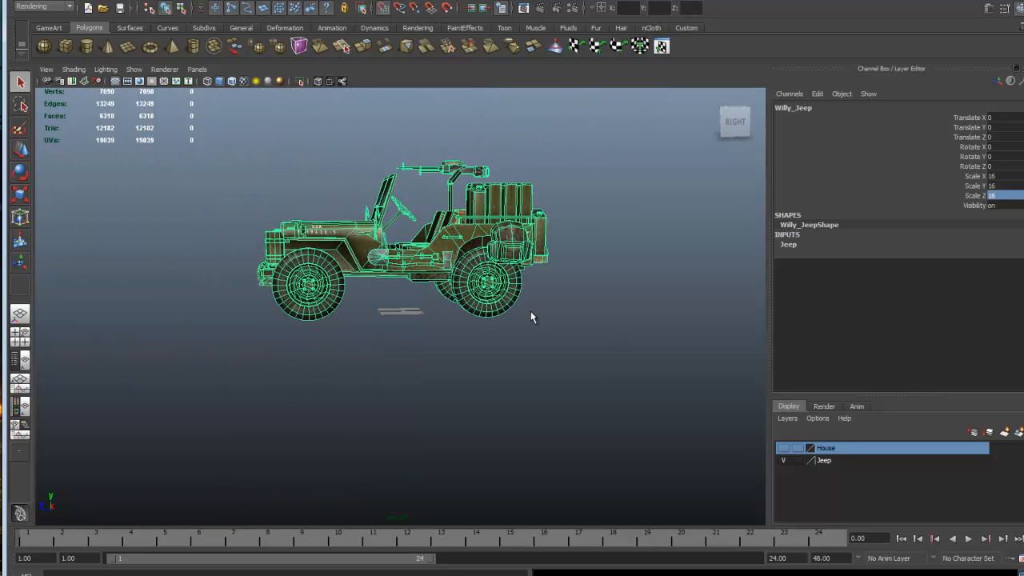
{"action": "key", "text": "space"}
{"action": "key", "text": "space"}
{"action": "scroll", "coordinate": [494, 357], "scroll_direction": "down", "scroll_amount": 2}
{"action": "scroll", "coordinate": [390, 318], "scroll_direction": "down", "scroll_amount": 2}
{"action": "scroll", "coordinate": [392, 317], "scroll_direction": "down", "scroll_amount": 1}
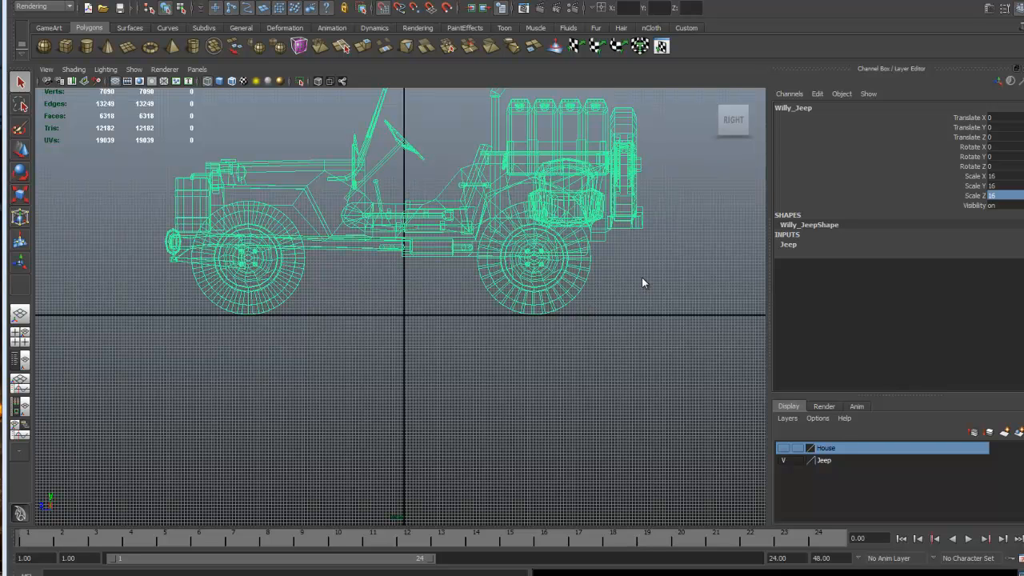
{"action": "key", "text": "space"}
{"action": "key", "text": "space"}
{"action": "mouse_move", "coordinate": [416, 344]}
{"action": "left_mouse_down", "text": "alt"}
{"action": "mouse_move", "coordinate": [354, 341]}
{"action": "mouse_move", "coordinate": [451, 352]}
{"action": "mouse_move", "coordinate": [414, 357]}
{"action": "left_mouse_up", "text": "alt"}
{"action": "right_click_drag", "start_coordinate": [414, 357], "coordinate": [473, 341], "text": "alt"}
{"action": "middle_click_drag", "start_coordinate": [472, 341], "coordinate": [501, 399], "text": "alt"}
{"action": "left_click_drag", "start_coordinate": [501, 399], "coordinate": [473, 393], "text": "alt"}
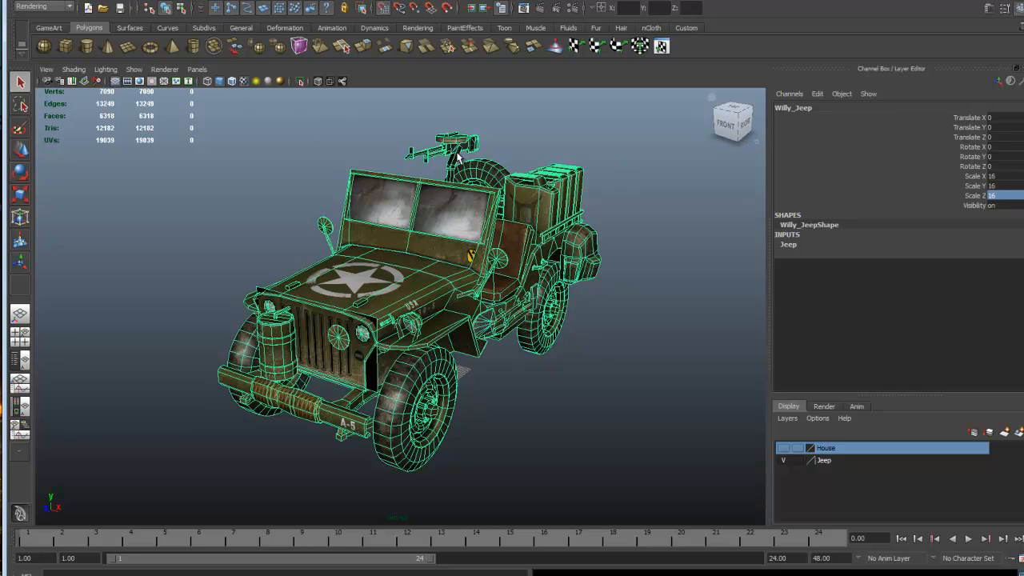
- Export the selected jeep as FBX, overwriting the existing file with the author's name followed by _Jeep_Willy
{"action": "left_click", "coordinate": [16, 1]}
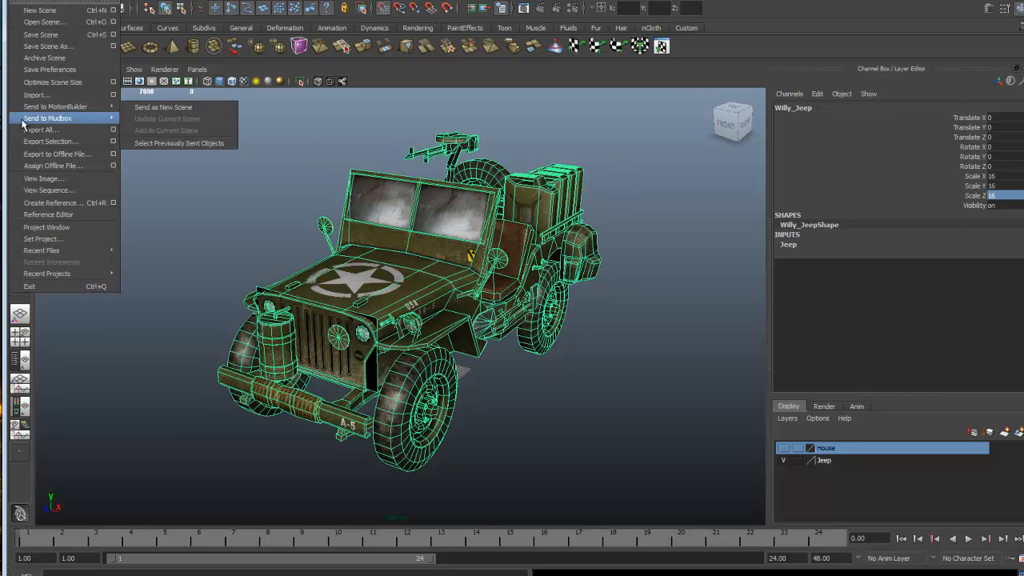
{"action": "left_click", "coordinate": [112, 141]}
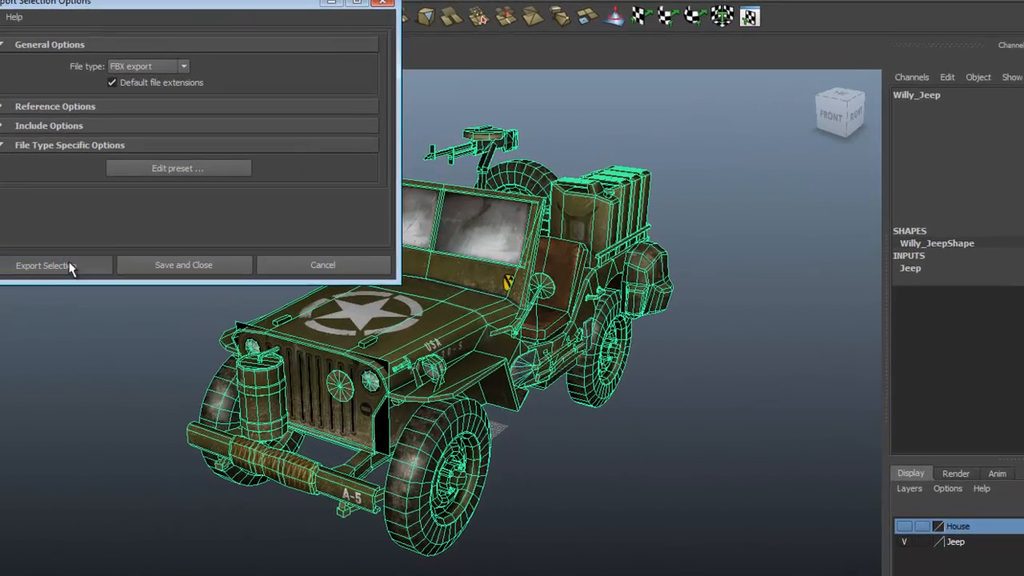
{"action": "left_click", "coordinate": [118, 245]}
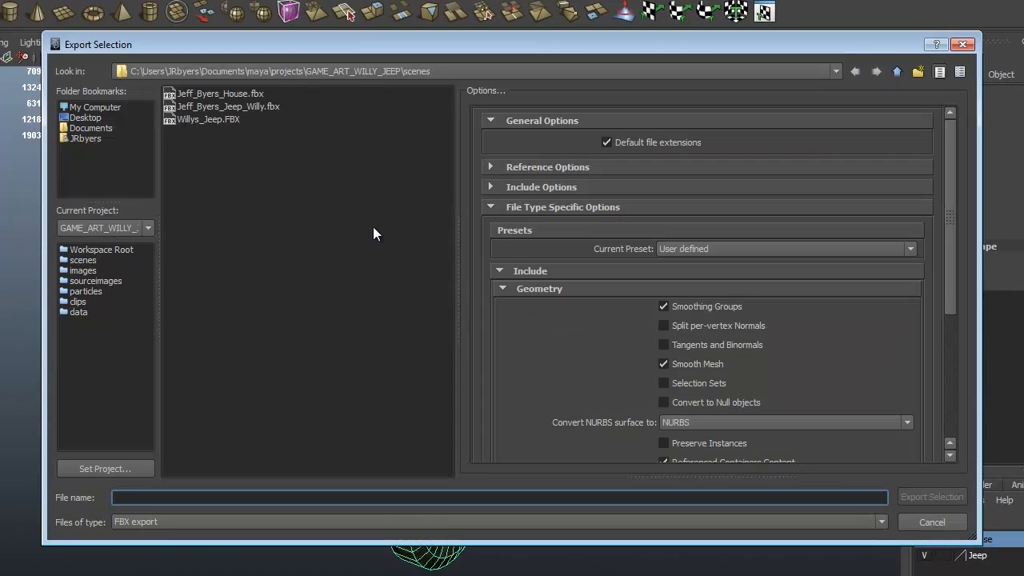
{"action": "left_click", "coordinate": [196, 107]}
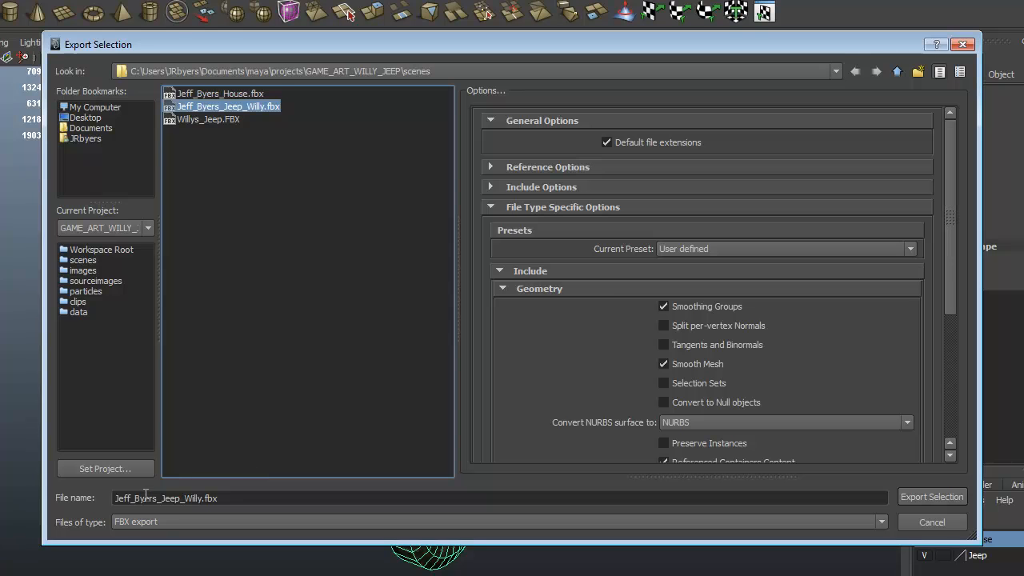
{"action": "left_click", "coordinate": [922, 498]}
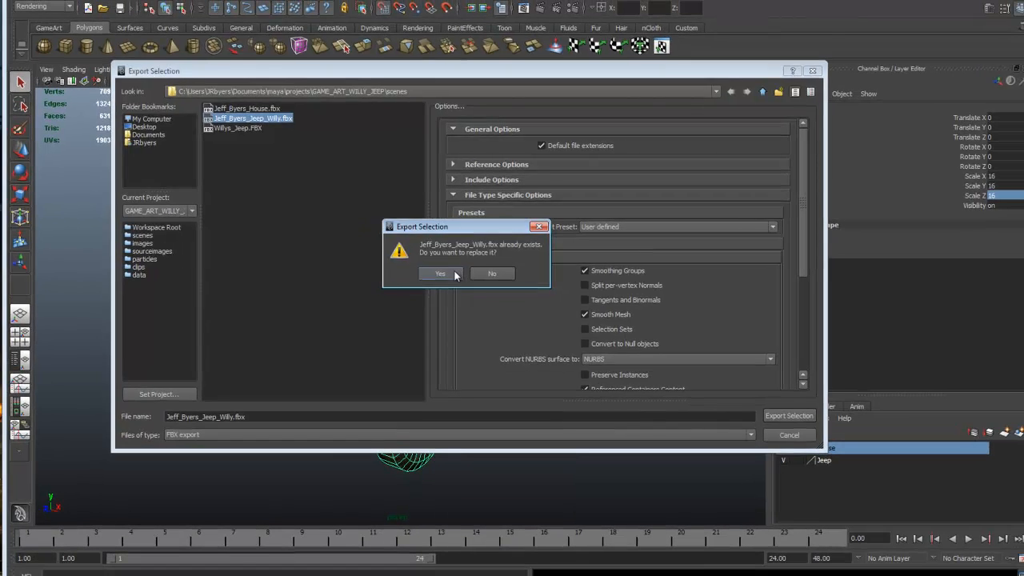
{"action": "left_click", "coordinate": [473, 310]}
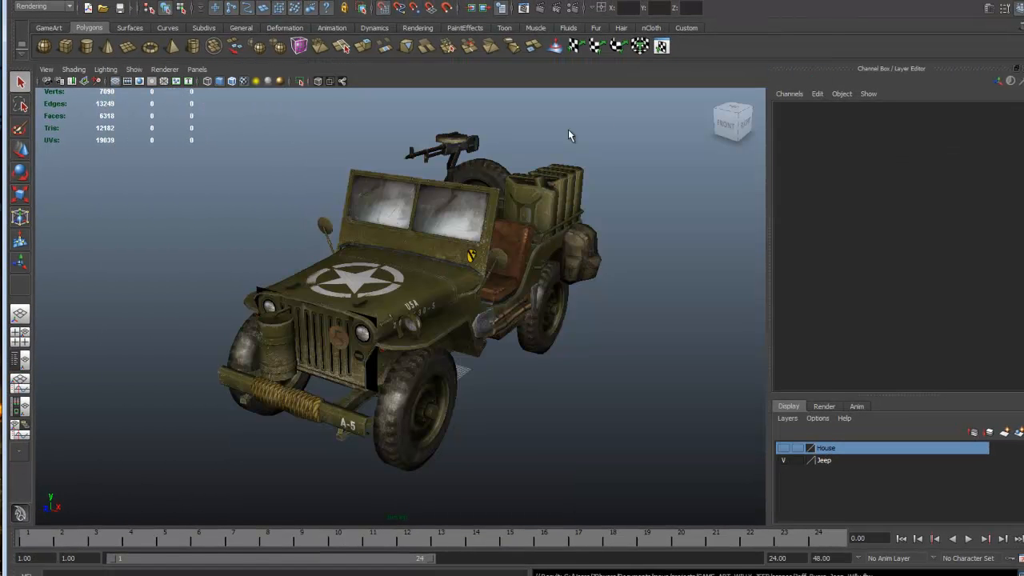
- Show the House layer, hide the Jeep layer and select the house
{"action": "left_click", "coordinate": [783, 449]}
{"action": "left_click", "coordinate": [784, 461]}
{"action": "left_click", "coordinate": [406, 337]}
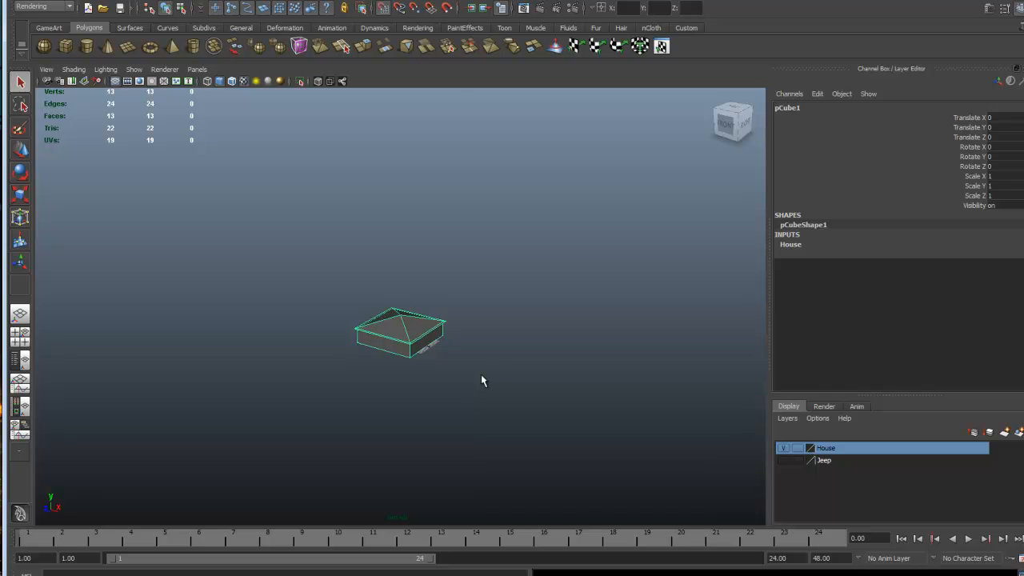
- Set the house's X, Y and Z scale to 16
{"action": "double_click", "coordinate": [999, 176]}
{"action": "type", "text": "16"}
{"action": "key", "text": "Return"}
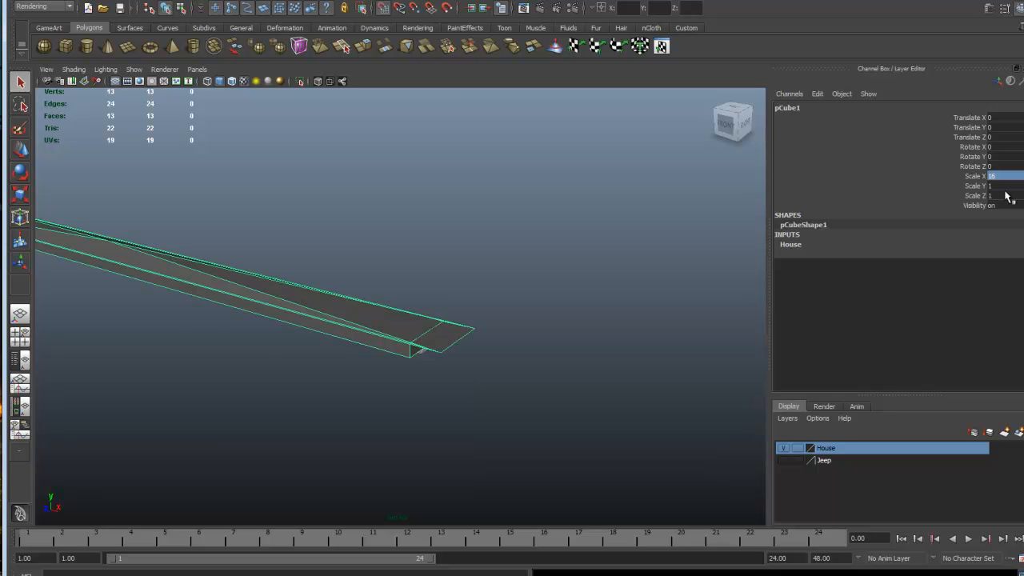
{"action": "double_click", "coordinate": [1000, 186]}
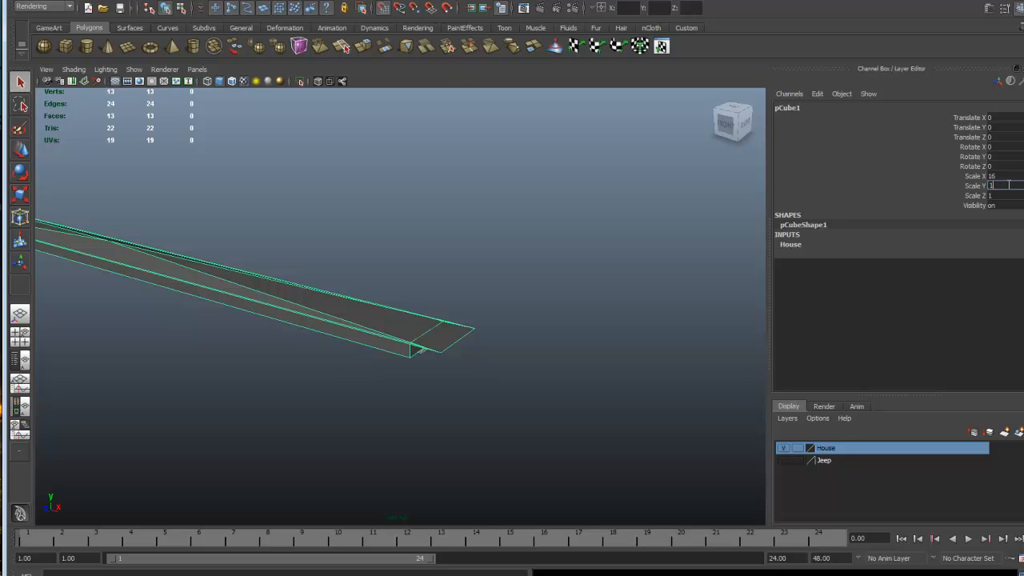
{"action": "key", "text": "Return"}
{"action": "double_click", "coordinate": [998, 195]}
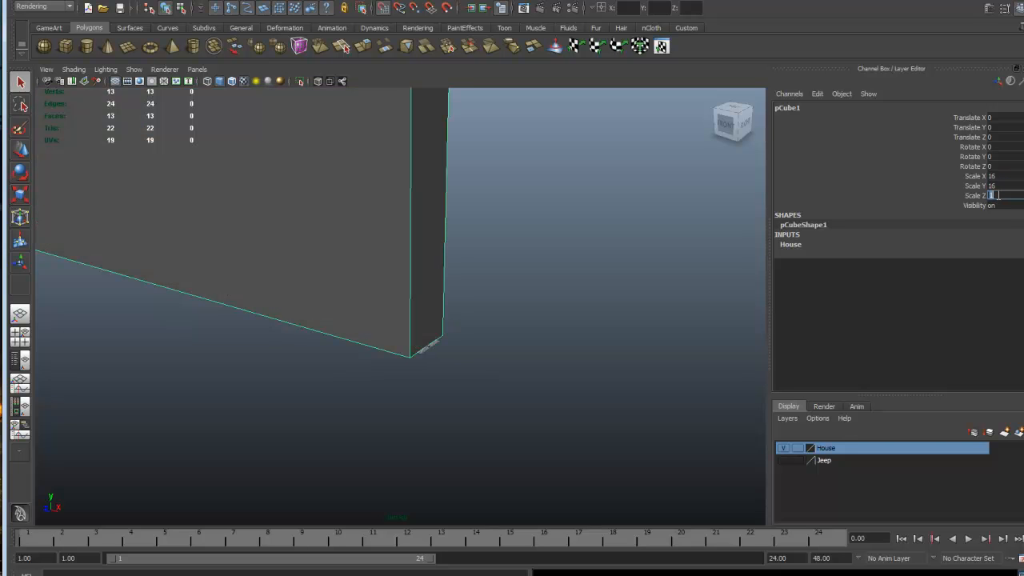
{"action": "key", "text": "Return"}
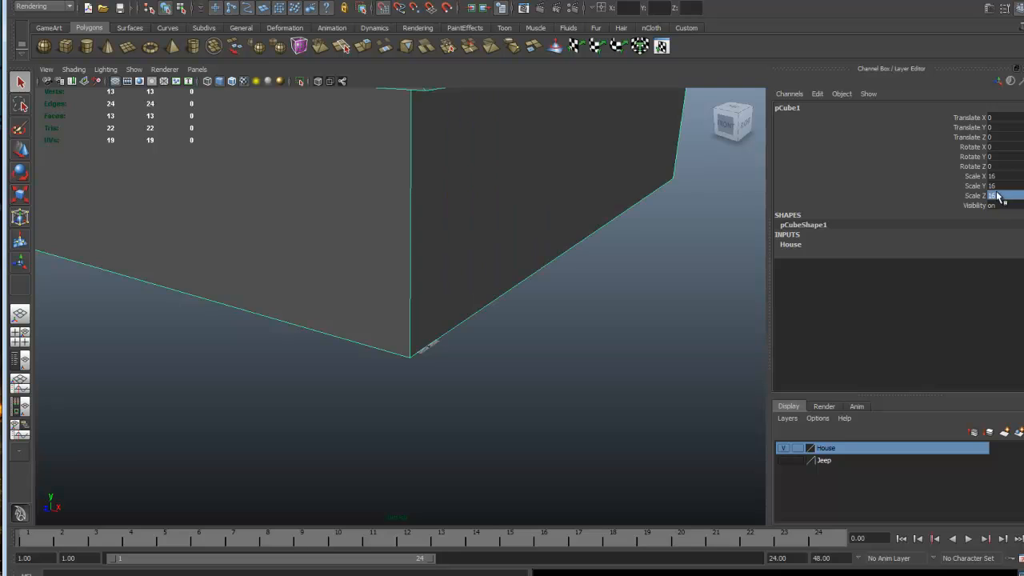
{"action": "scroll", "coordinate": [476, 339], "scroll_direction": "down", "scroll_amount": 3}
{"action": "scroll", "coordinate": [472, 337], "scroll_direction": "down", "scroll_amount": 2}
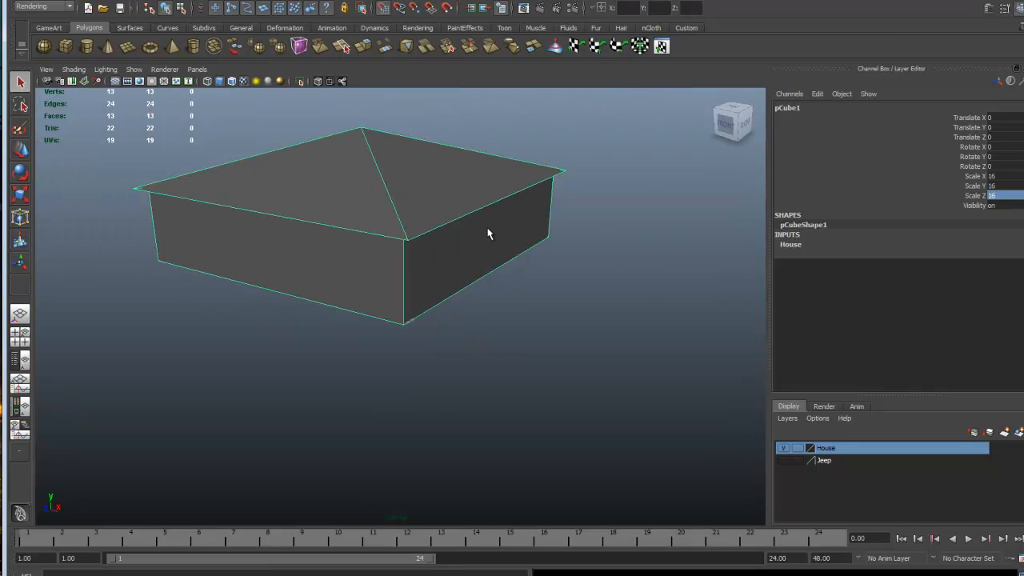
- Export the selected house as FBX, overwriting the existing file with the author's name followed by _House
{"action": "left_click", "coordinate": [15, 4]}
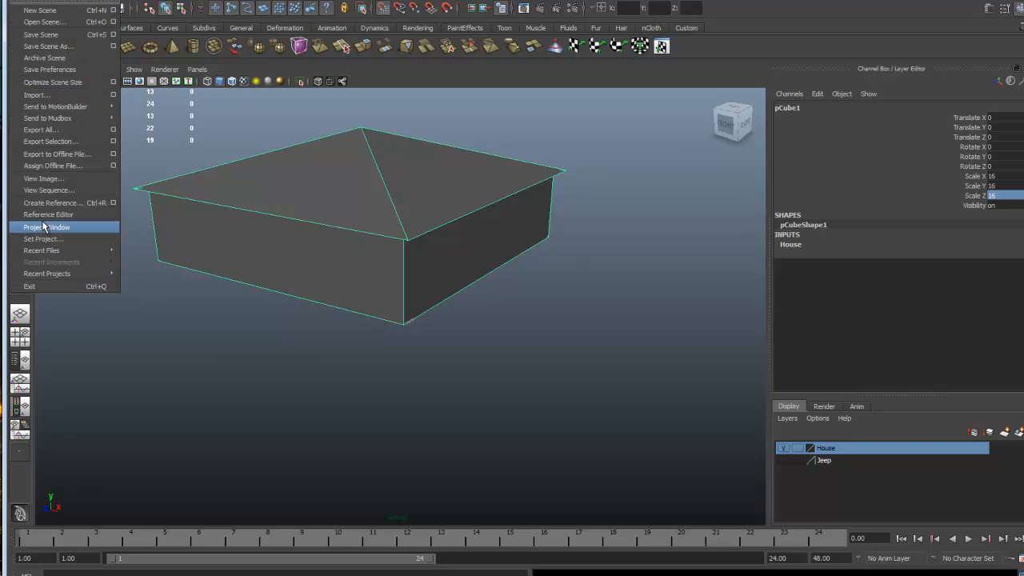
{"action": "left_click", "coordinate": [112, 141]}
{"action": "left_click", "coordinate": [133, 242]}
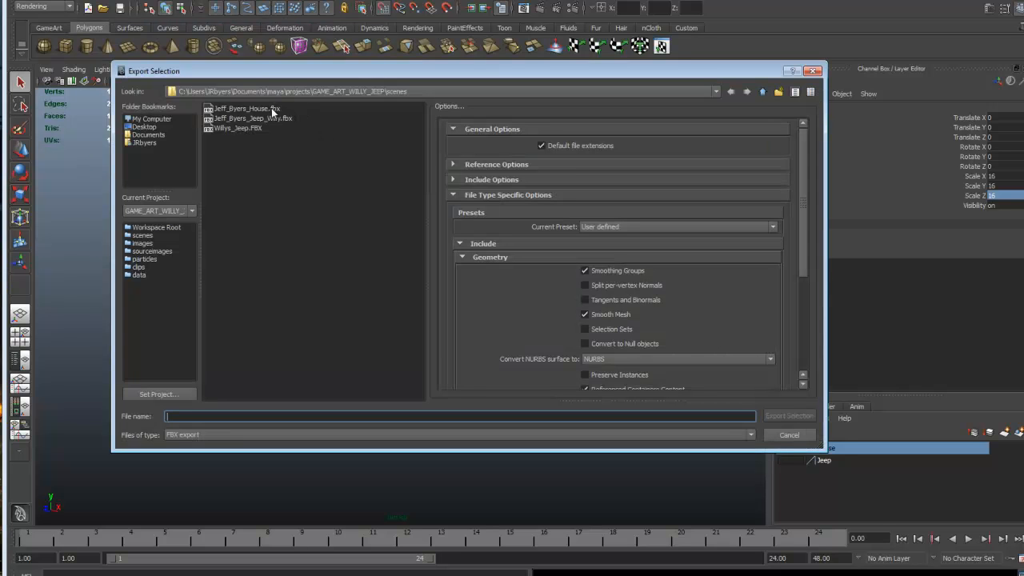
{"action": "left_click", "coordinate": [252, 108]}
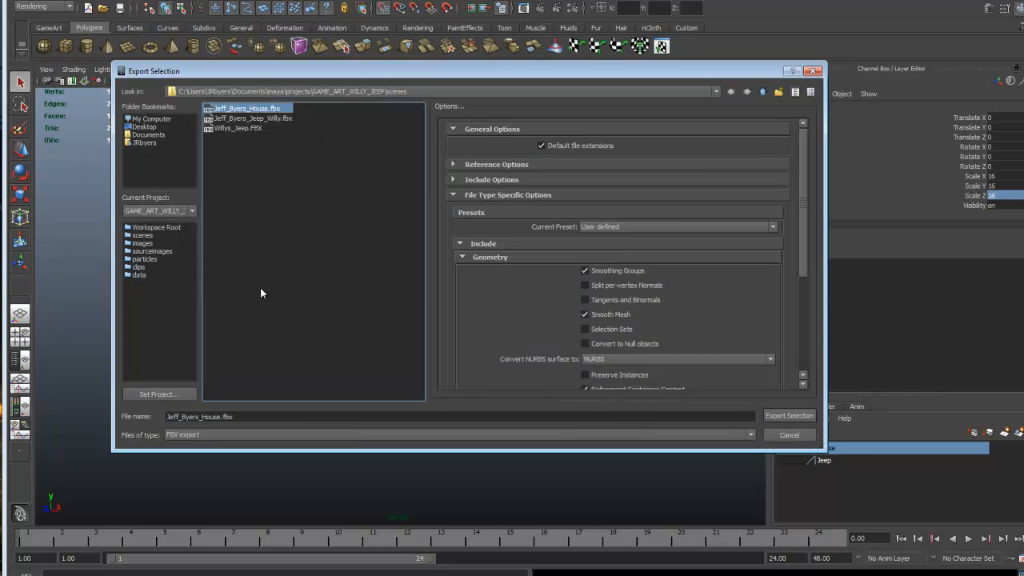
{"action": "left_click", "coordinate": [788, 416]}
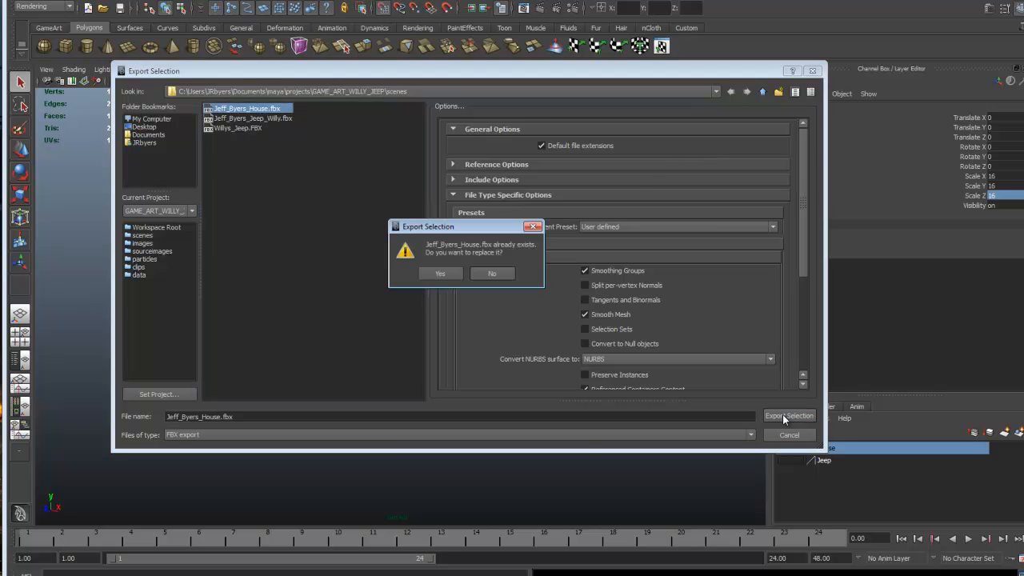
{"action": "left_click", "coordinate": [441, 274]}
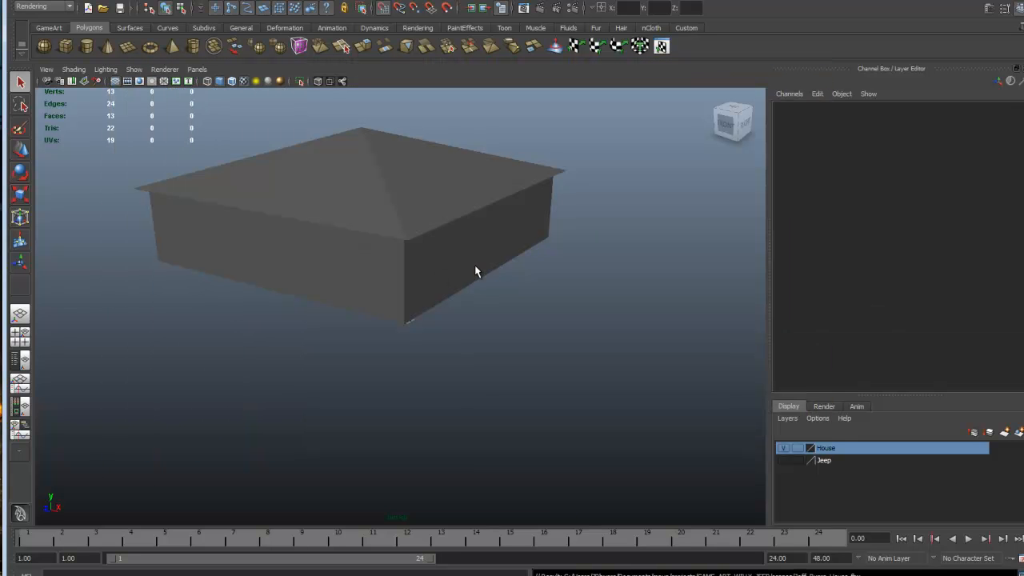
{"action": "left_click_drag", "start_coordinate": [465, 326], "coordinate": [436, 354], "text": "alt"}
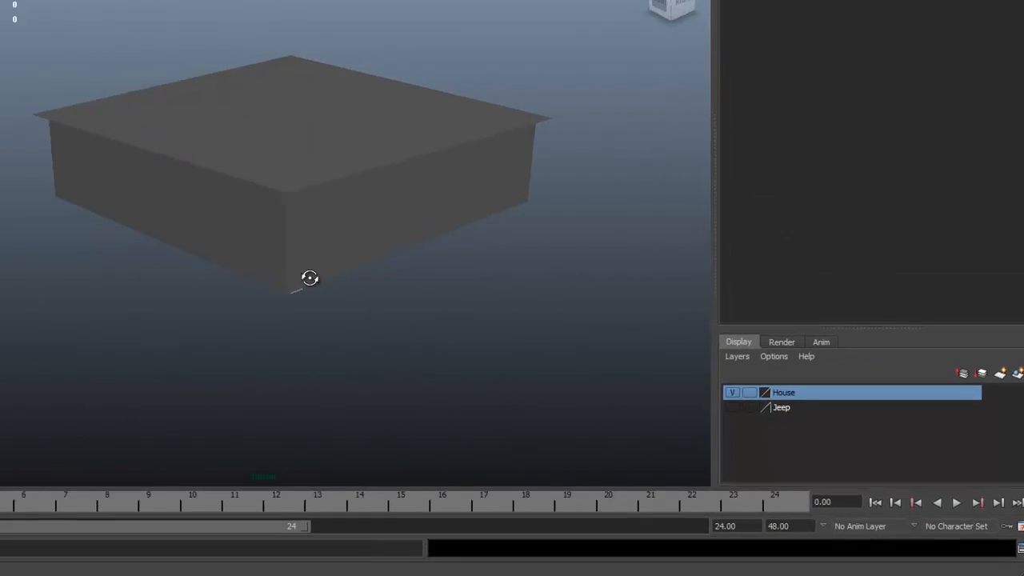
{"action": "left_click_drag", "start_coordinate": [310, 278], "coordinate": [324, 278], "text": "alt"}
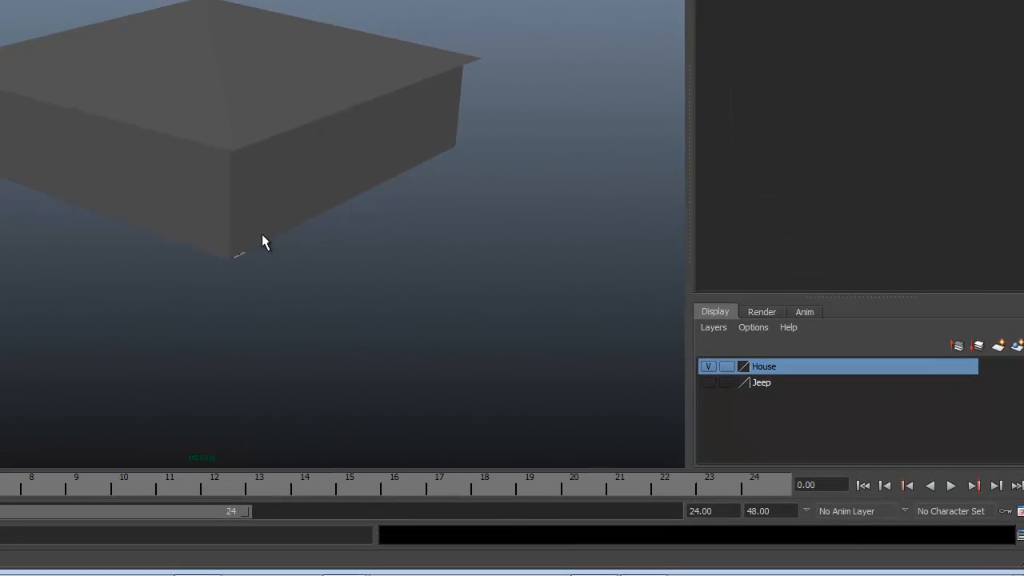